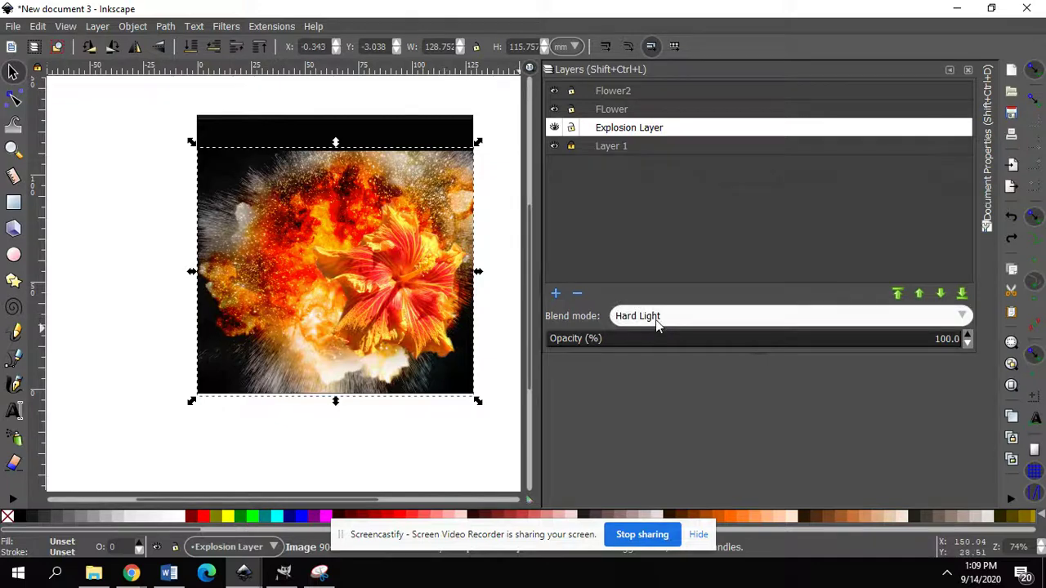
Step: Try the Saturation, Exclusion, Color and Color Burn blend modes on the Explosion Layer, and return it to Hard Light
{"action": "left_click", "coordinate": [664, 318]}
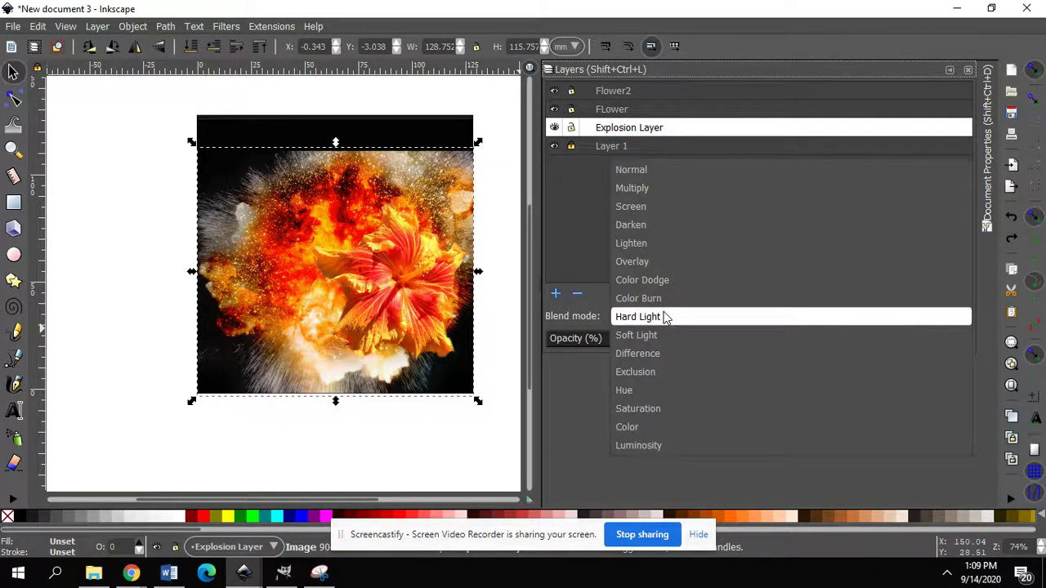
{"action": "left_click", "coordinate": [659, 408]}
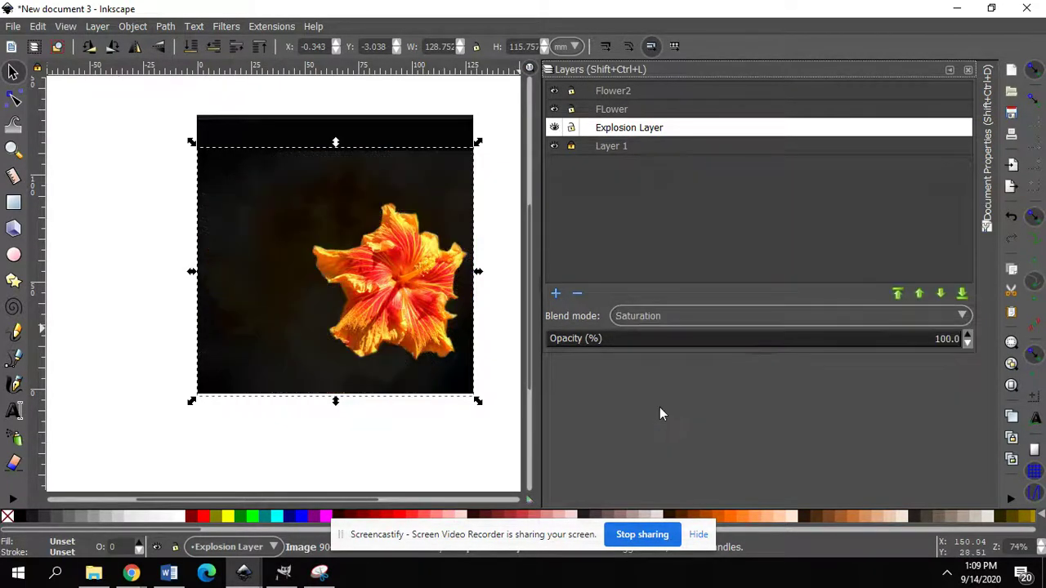
{"action": "left_click", "coordinate": [670, 312]}
{"action": "left_click", "coordinate": [671, 278]}
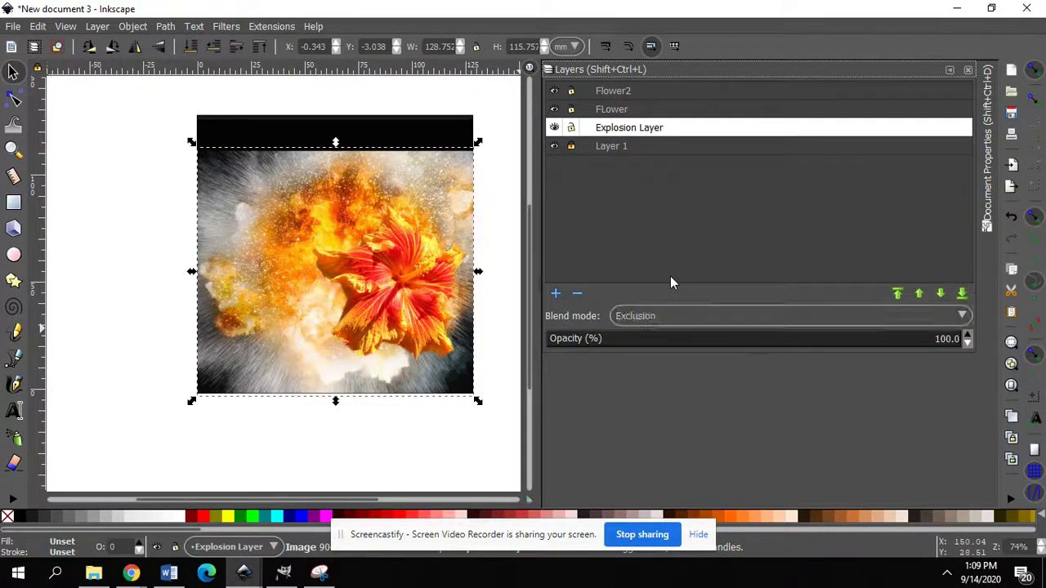
{"action": "left_click", "coordinate": [675, 315]}
{"action": "left_click", "coordinate": [681, 369]}
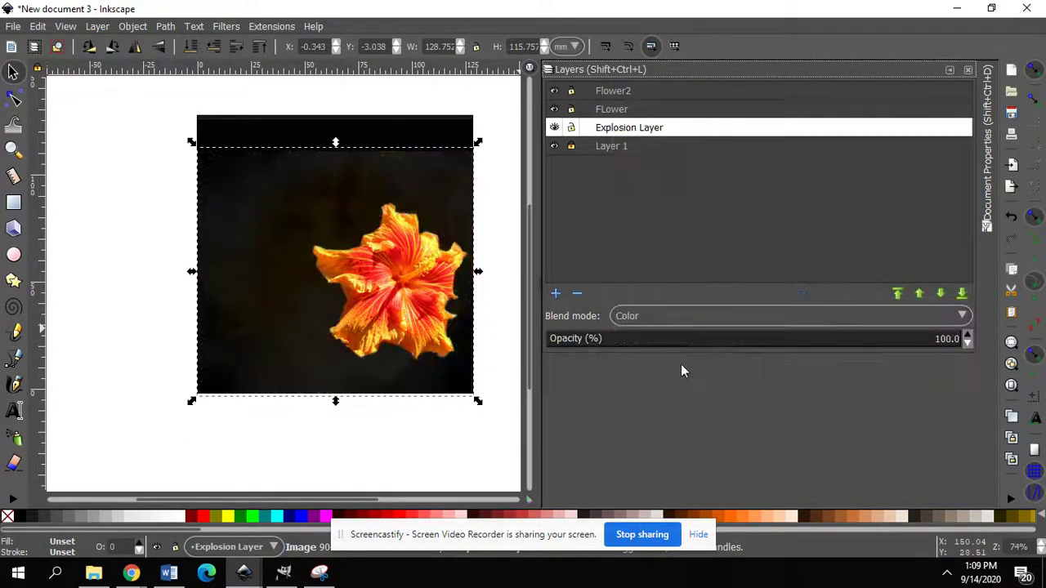
{"action": "left_click", "coordinate": [672, 317]}
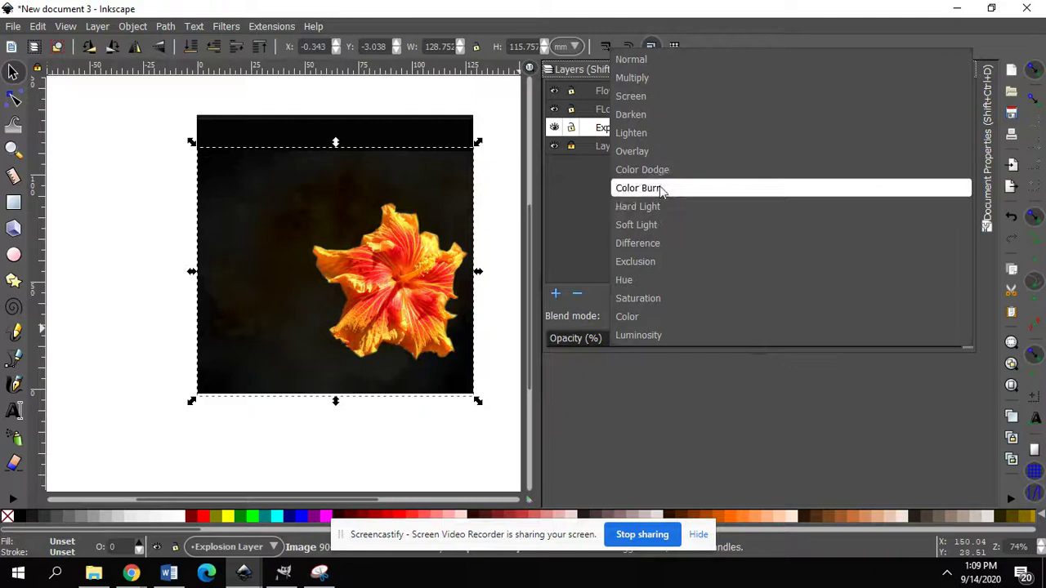
{"action": "left_click", "coordinate": [662, 191]}
{"action": "left_click", "coordinate": [677, 322]}
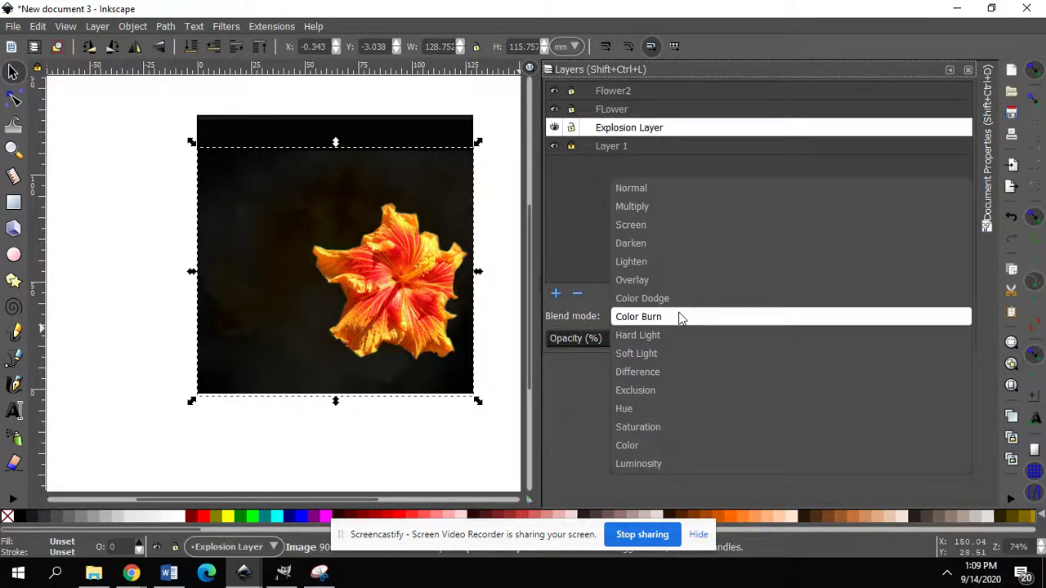
{"action": "left_click", "coordinate": [682, 334]}
{"action": "left_click", "coordinate": [417, 472]}
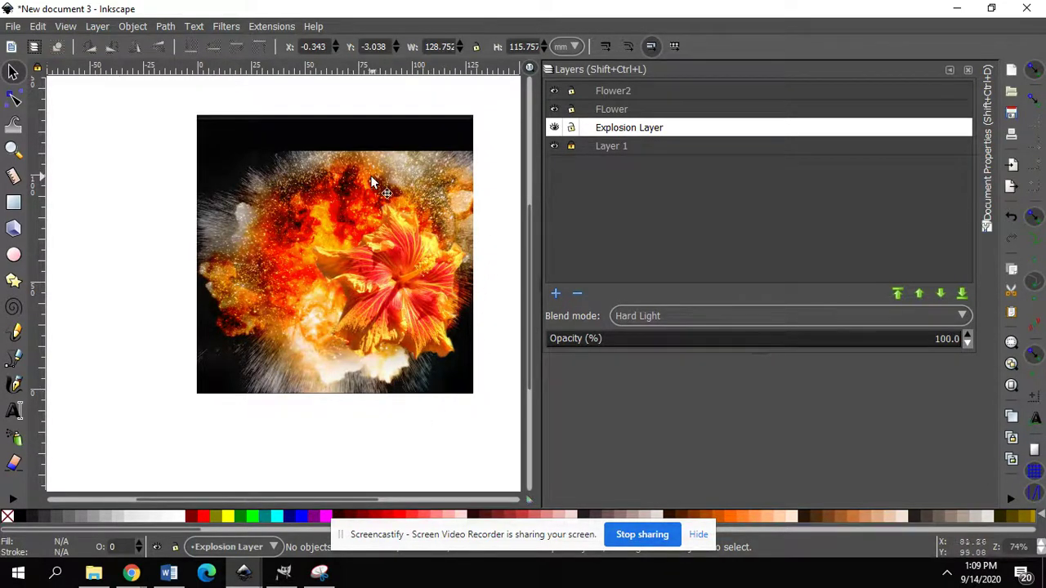
Step: Copy the large flower image from the FLower layer
{"action": "left_click", "coordinate": [408, 287]}
{"action": "right_click", "coordinate": [409, 291]}
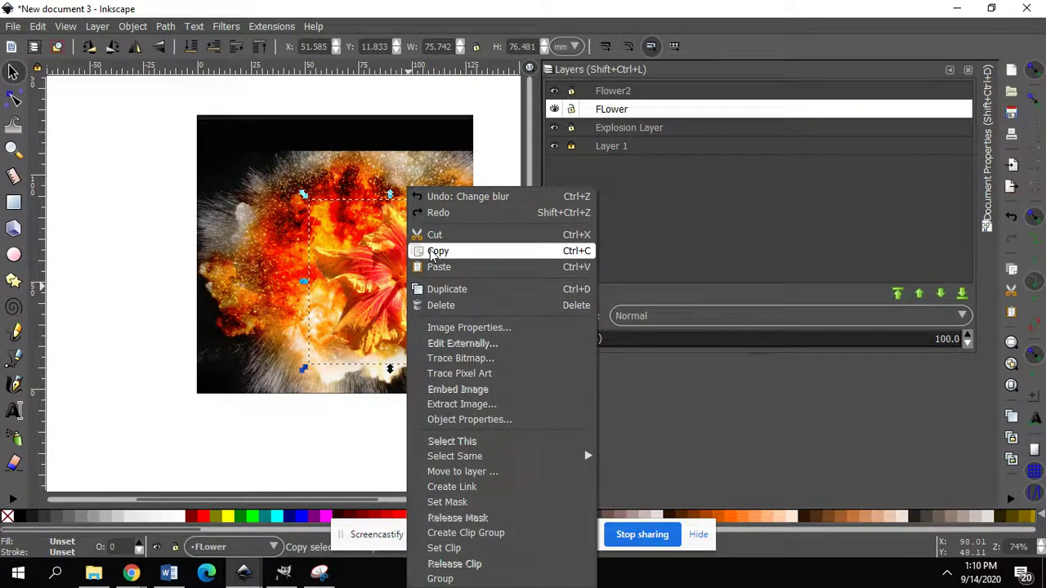
{"action": "left_click", "coordinate": [431, 253]}
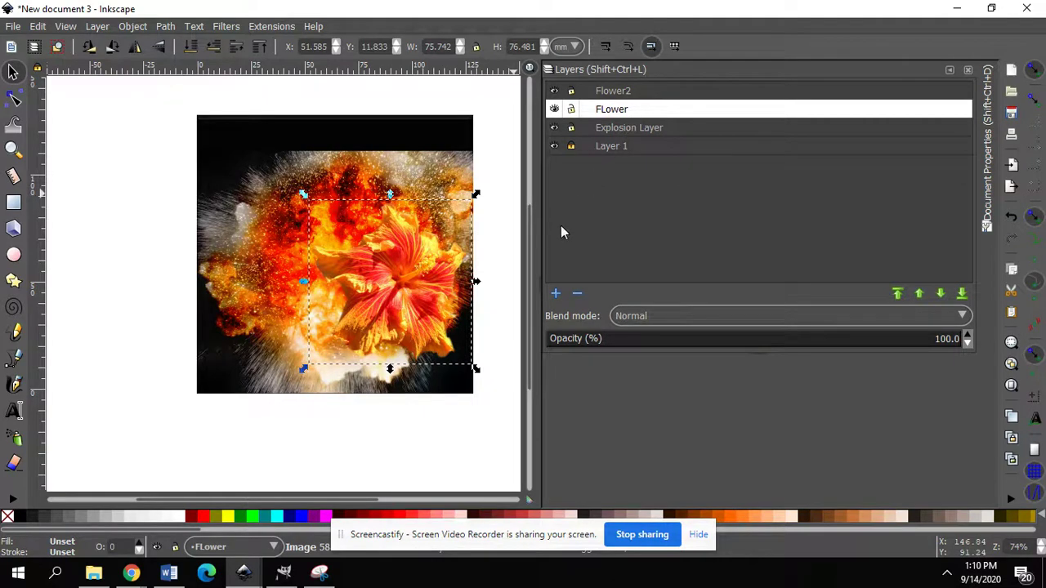
Step: Paste the copied flower into the existing Flower2 layer and move it over the left part of the explosion
{"action": "left_click", "coordinate": [556, 294]}
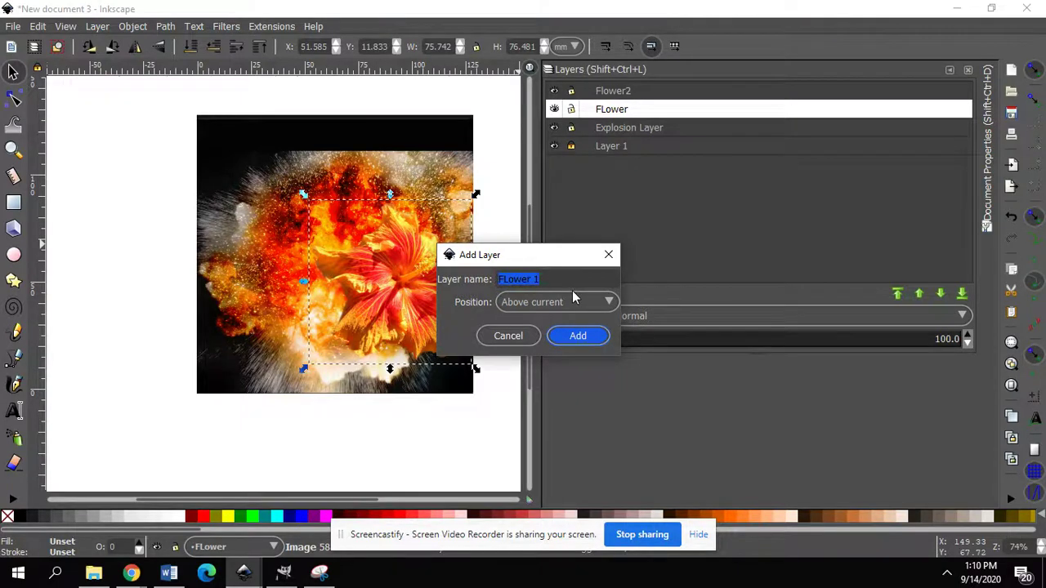
{"action": "left_click", "coordinate": [609, 254]}
{"action": "left_click", "coordinate": [621, 90]}
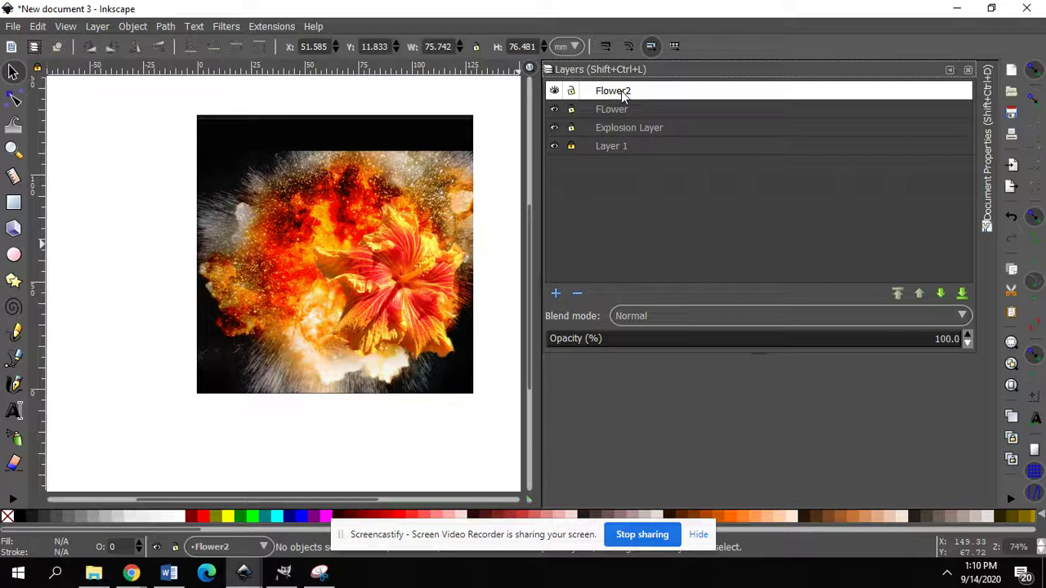
{"action": "left_click", "coordinate": [39, 26]}
{"action": "left_click", "coordinate": [67, 132]}
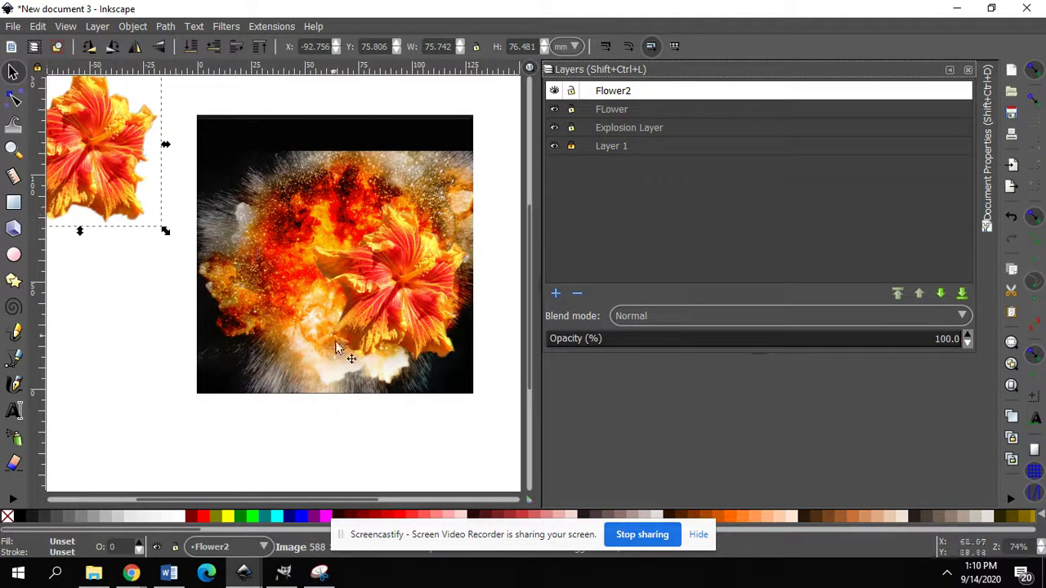
{"action": "left_click_drag", "start_coordinate": [130, 163], "coordinate": [314, 312]}
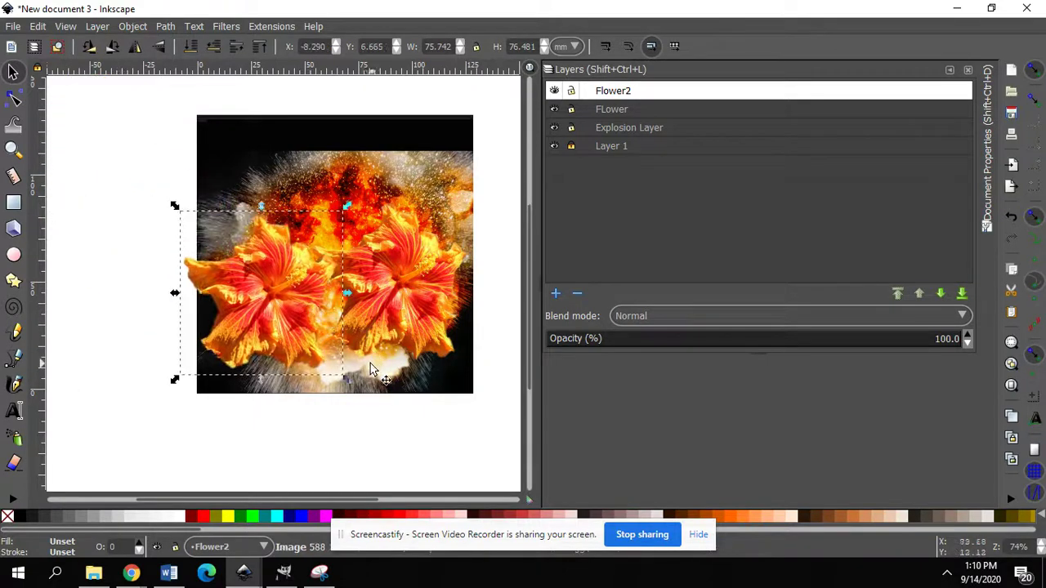
Step: Shrink the pasted flower to about 34 × 32 mm and rotate it 90° counterclockwise
{"action": "left_click_drag", "start_coordinate": [347, 377], "coordinate": [285, 310]}
{"action": "left_click_drag", "start_coordinate": [227, 272], "coordinate": [272, 321]}
{"action": "left_click_drag", "start_coordinate": [324, 357], "coordinate": [314, 346]}
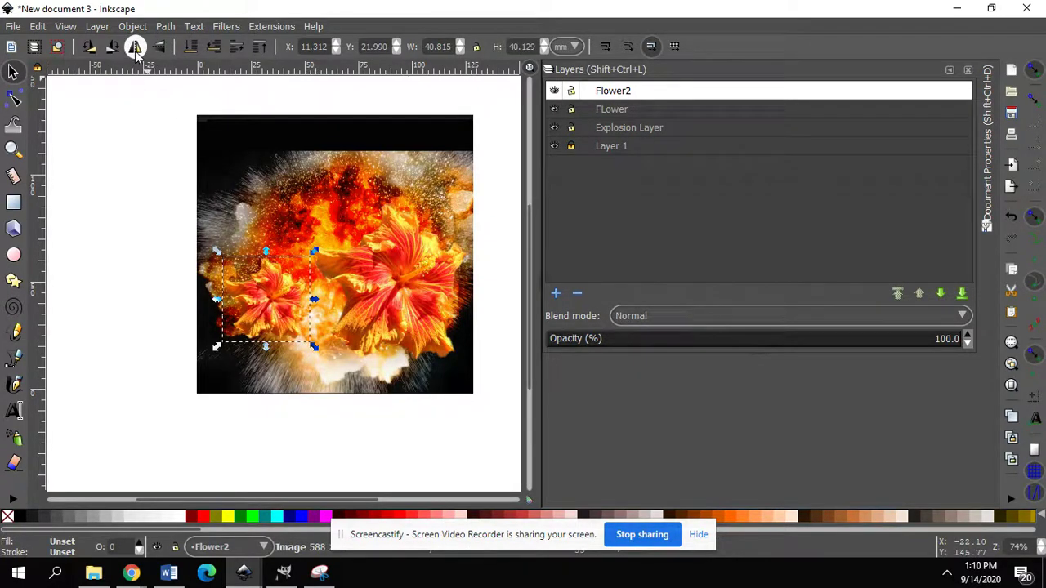
{"action": "left_click", "coordinate": [89, 46]}
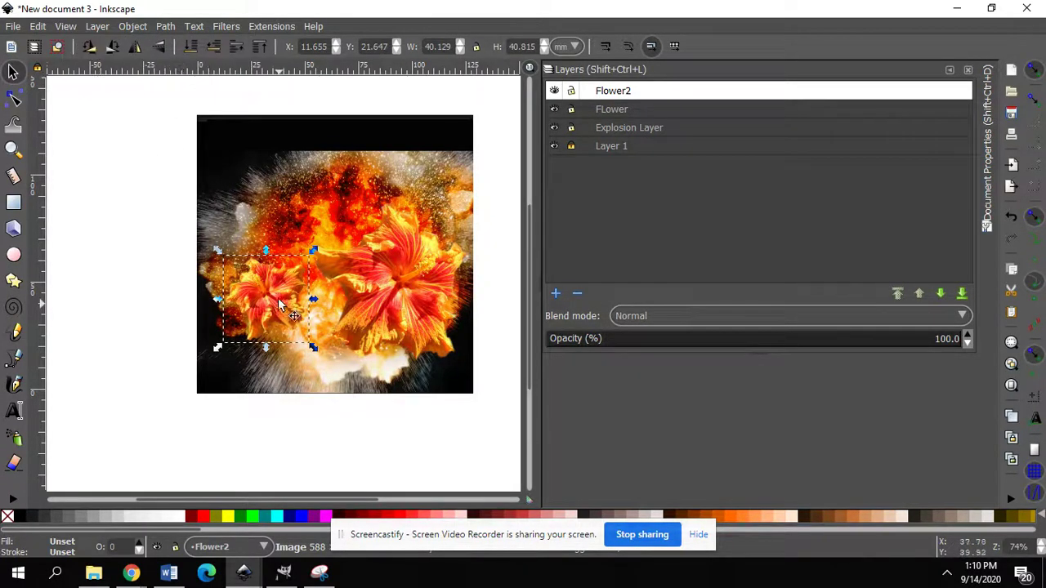
{"action": "left_click_drag", "start_coordinate": [217, 250], "coordinate": [238, 297]}
Step: Lock the Explosion Layer and move the small flower down to the explosion's lower-left area, about X 17.5, Y 11.8 mm
{"action": "left_click", "coordinate": [237, 298], "text": "alt"}
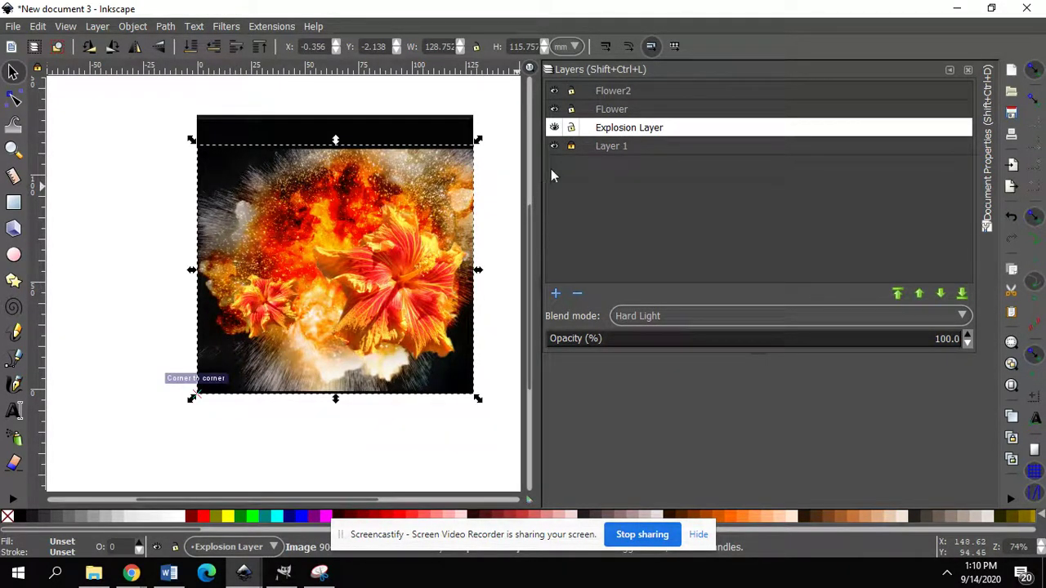
{"action": "left_click", "coordinate": [571, 129]}
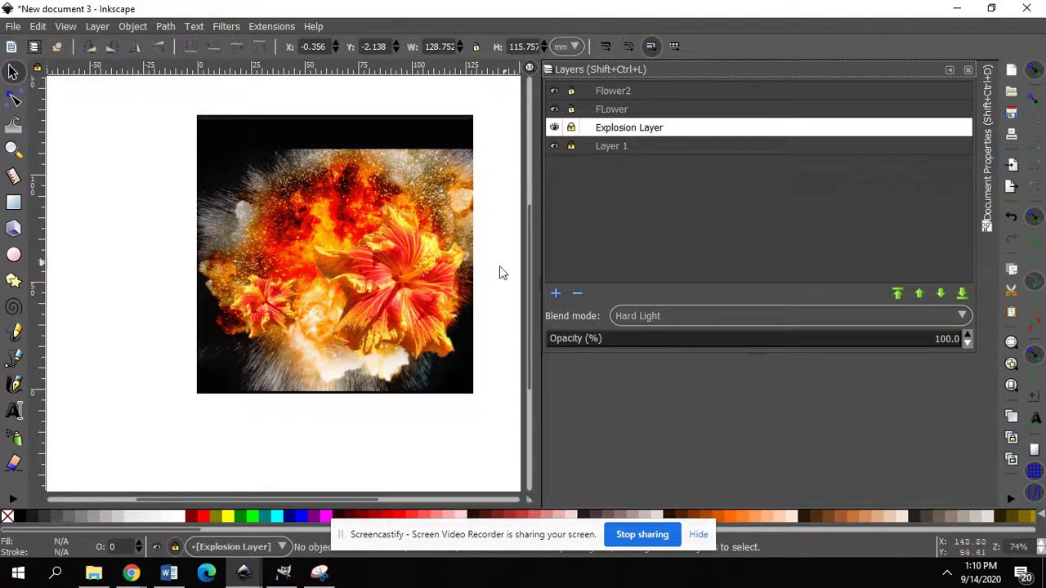
{"action": "left_click", "coordinate": [253, 301]}
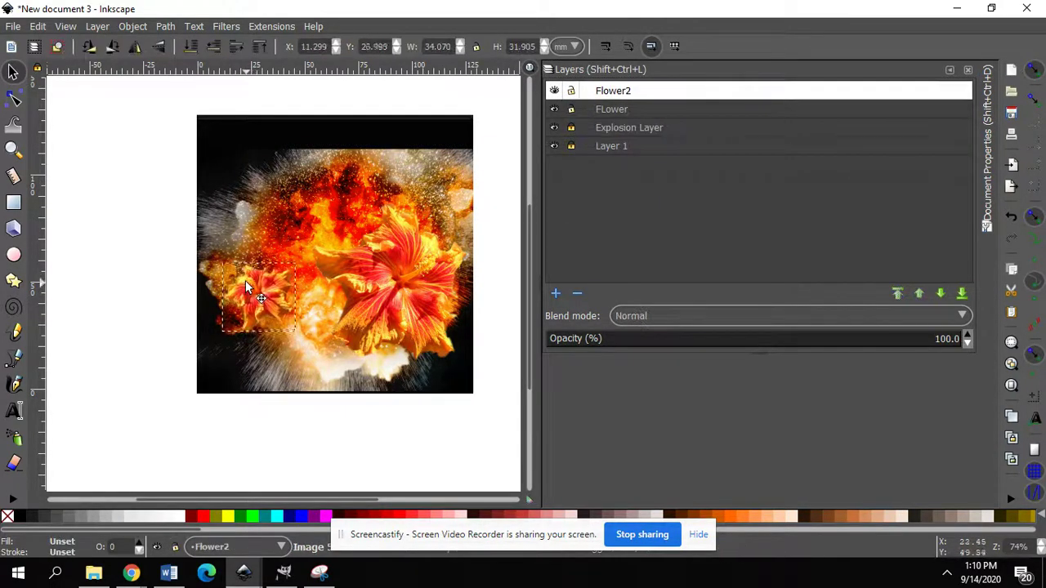
{"action": "left_click_drag", "start_coordinate": [254, 290], "coordinate": [270, 324]}
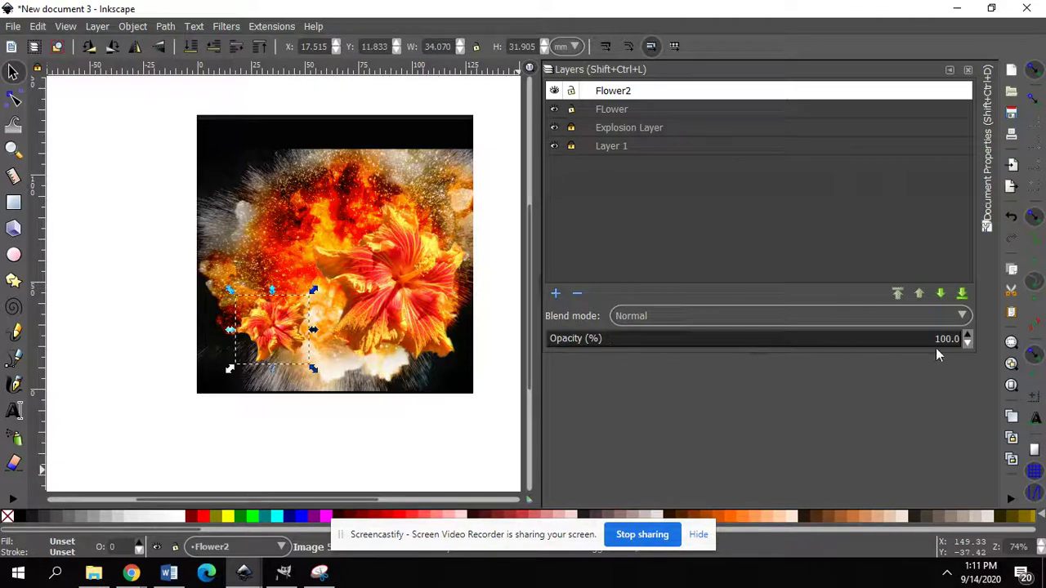
Step: Lower the Flower2 layer's opacity to 61%
{"action": "left_click", "coordinate": [966, 345]}
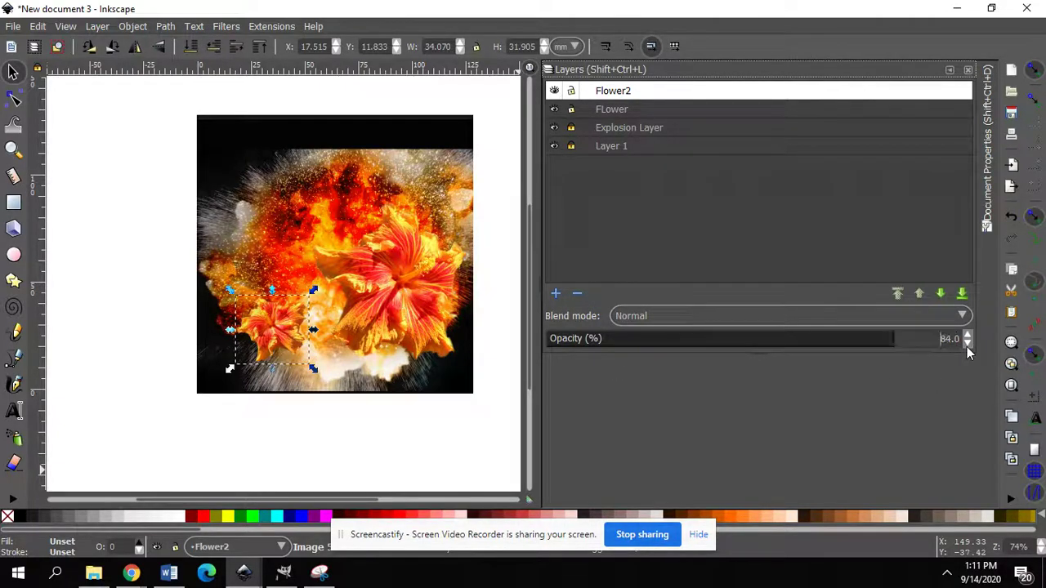
{"action": "left_click_drag", "start_coordinate": [966, 346], "coordinate": [966, 346]}
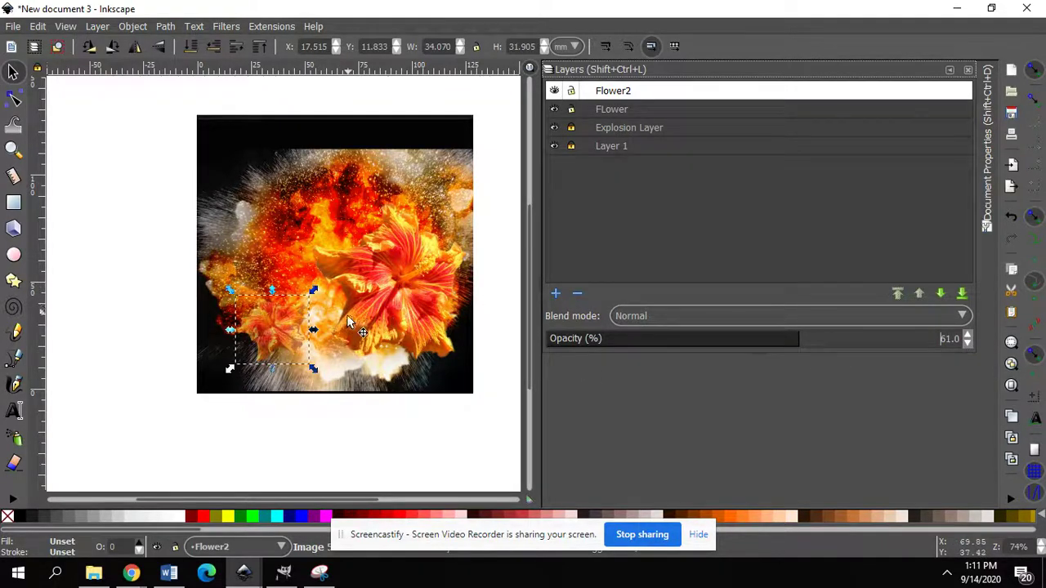
Step: Paste another copy of the flower into the Flower2 layer and move it over the upper-left part of the picture
{"action": "left_click", "coordinate": [37, 26]}
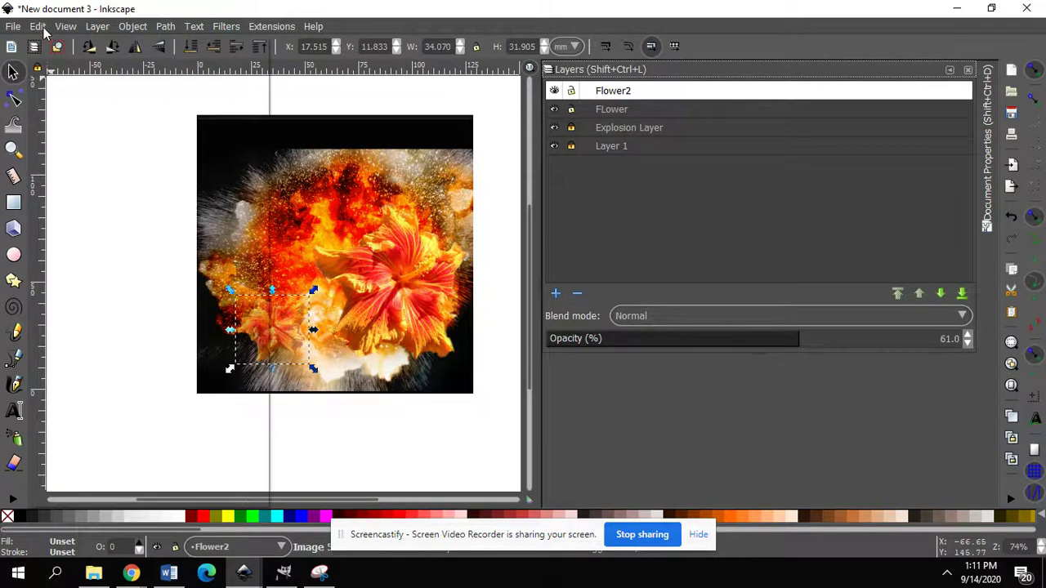
{"action": "left_click", "coordinate": [48, 142]}
{"action": "left_click_drag", "start_coordinate": [106, 173], "coordinate": [291, 191]}
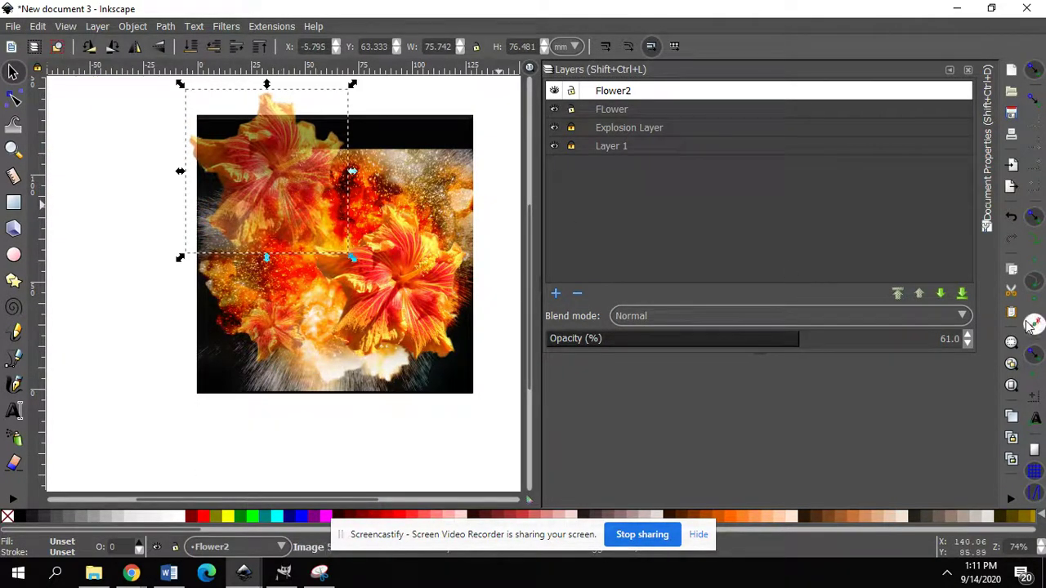
Step: Set the Flower2 layer's opacity to 83%
{"action": "left_click", "coordinate": [967, 335]}
{"action": "left_click", "coordinate": [967, 338]}
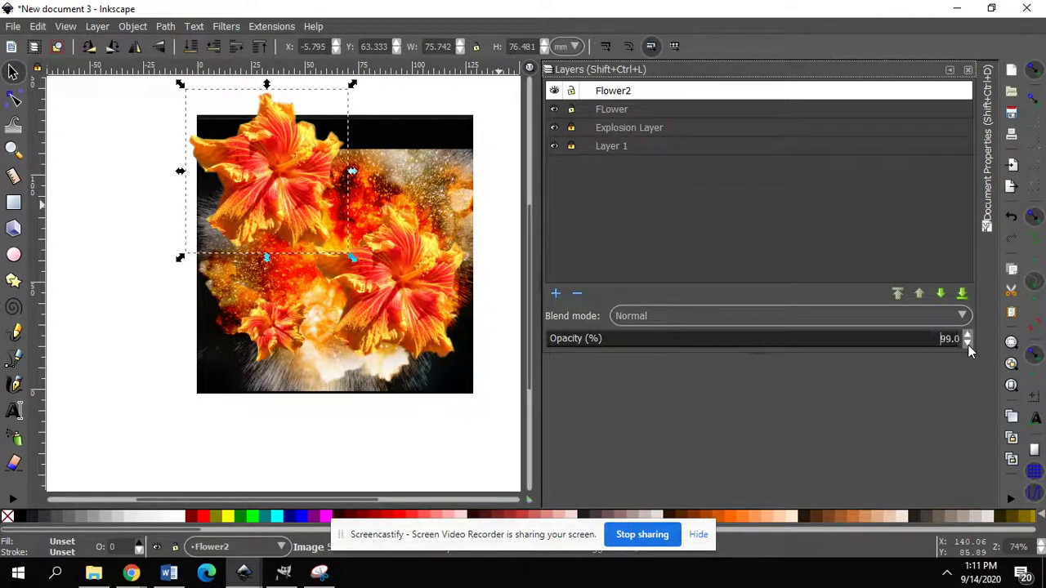
{"action": "left_click", "coordinate": [968, 346]}
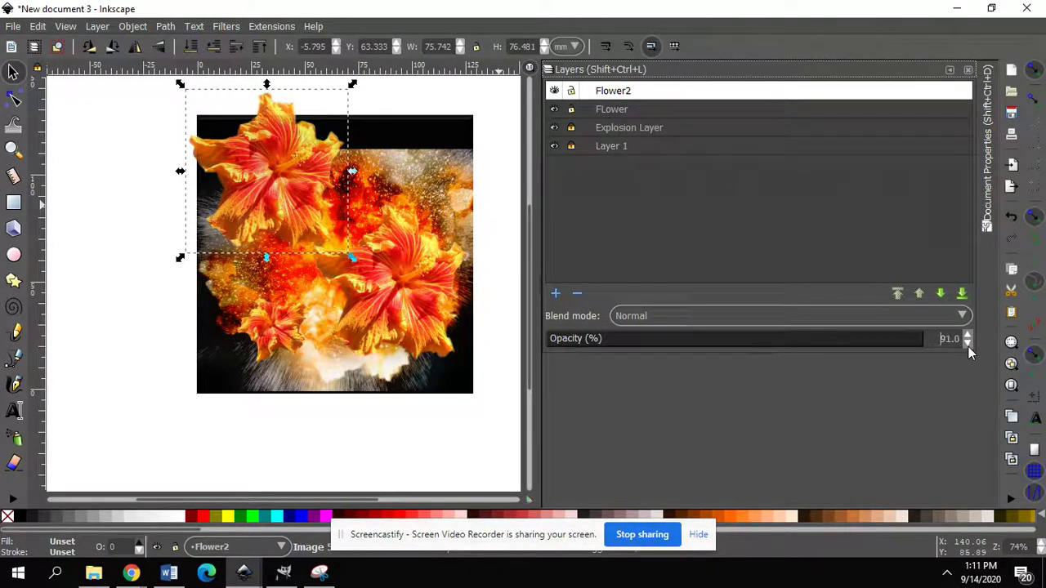
{"action": "left_click", "coordinate": [968, 347]}
{"action": "left_click", "coordinate": [968, 347]}
{"action": "left_click", "coordinate": [967, 345]}
{"action": "left_click", "coordinate": [967, 345]}
Step: Try the Lighten blend mode on the Flower2 layer and return it to Normal
{"action": "left_click", "coordinate": [952, 326]}
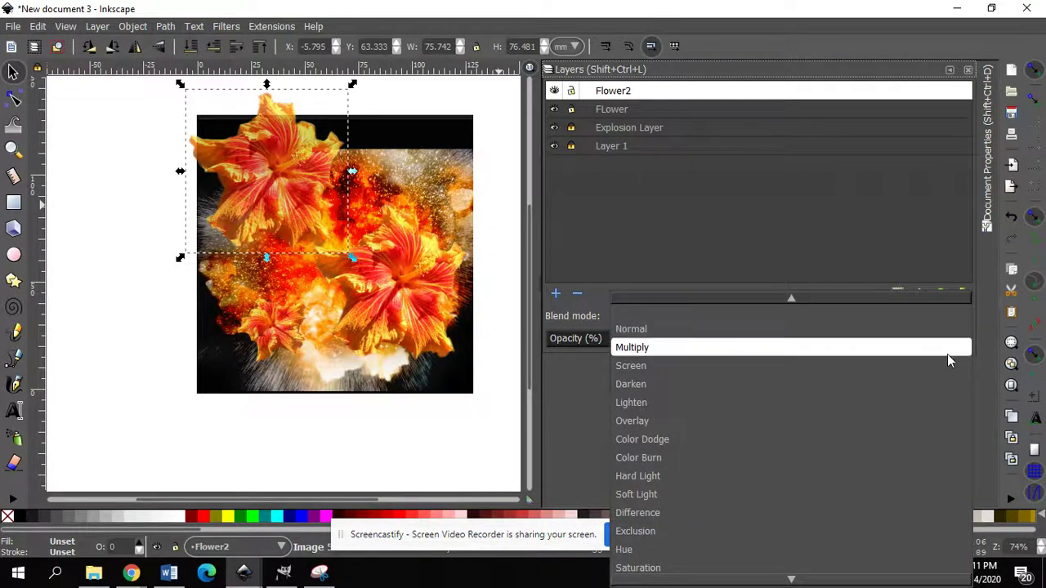
{"action": "left_click", "coordinate": [941, 402]}
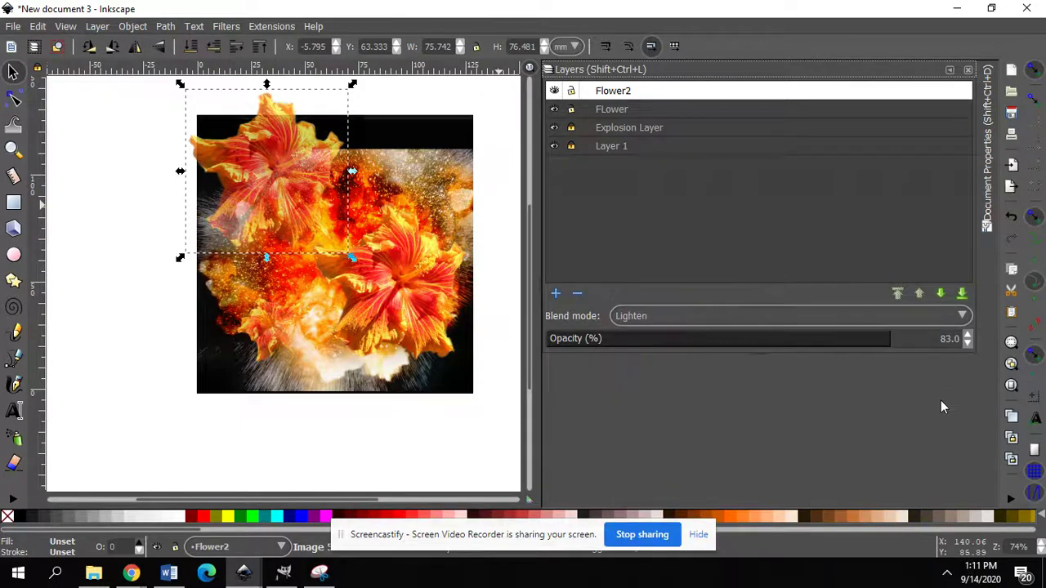
{"action": "left_click", "coordinate": [833, 316]}
{"action": "left_click", "coordinate": [834, 321]}
{"action": "left_click", "coordinate": [827, 322]}
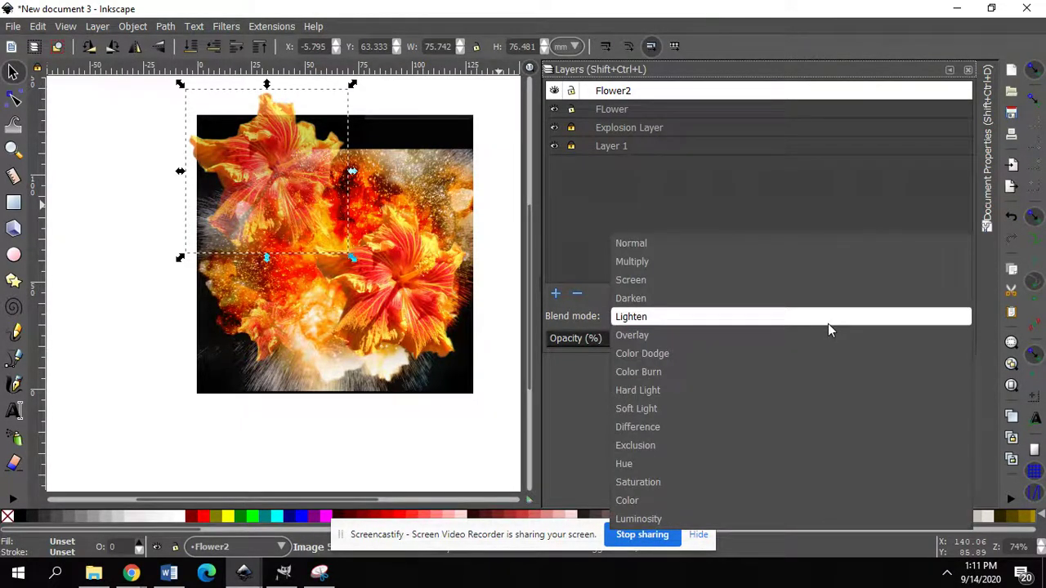
{"action": "left_click", "coordinate": [829, 243]}
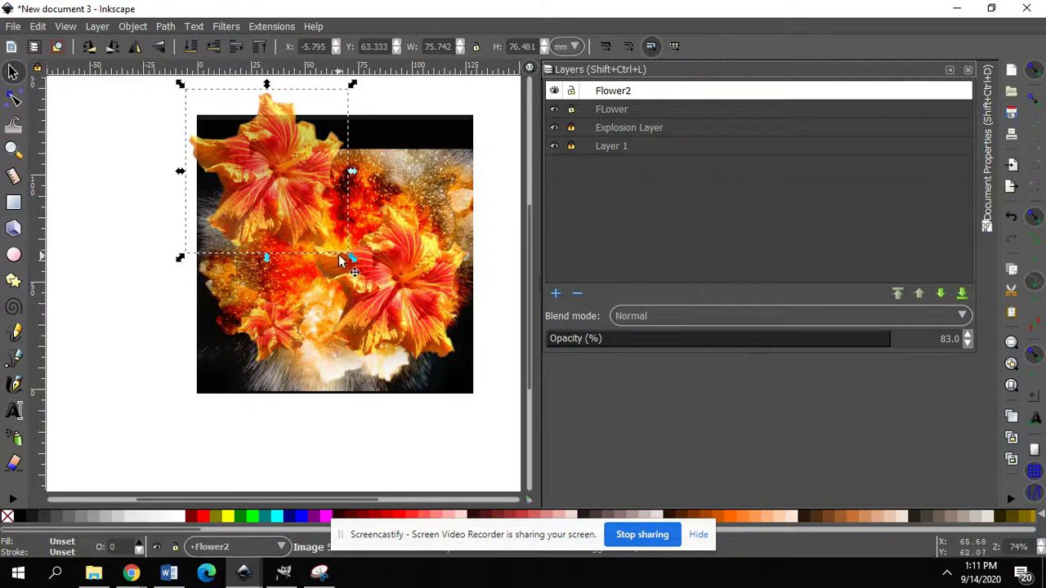
Step: Shrink the newly pasted flower to about 41 × 42 mm and place it in the explosion above the small flower
{"action": "left_click_drag", "start_coordinate": [350, 253], "coordinate": [280, 179]}
{"action": "left_click_drag", "start_coordinate": [243, 119], "coordinate": [291, 219]}
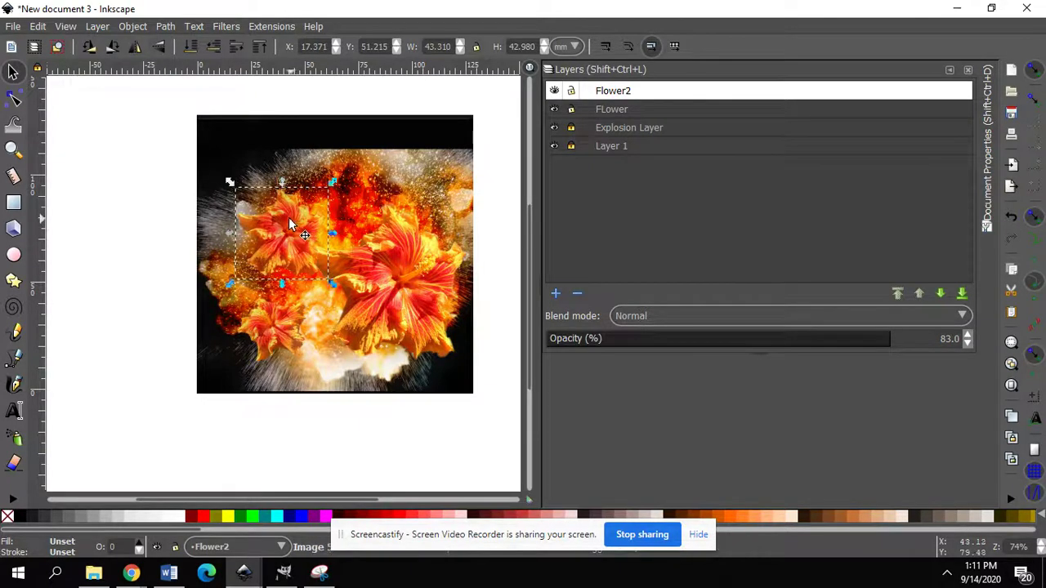
{"action": "left_click_drag", "start_coordinate": [333, 282], "coordinate": [327, 278]}
{"action": "left_click_drag", "start_coordinate": [276, 233], "coordinate": [286, 242]}
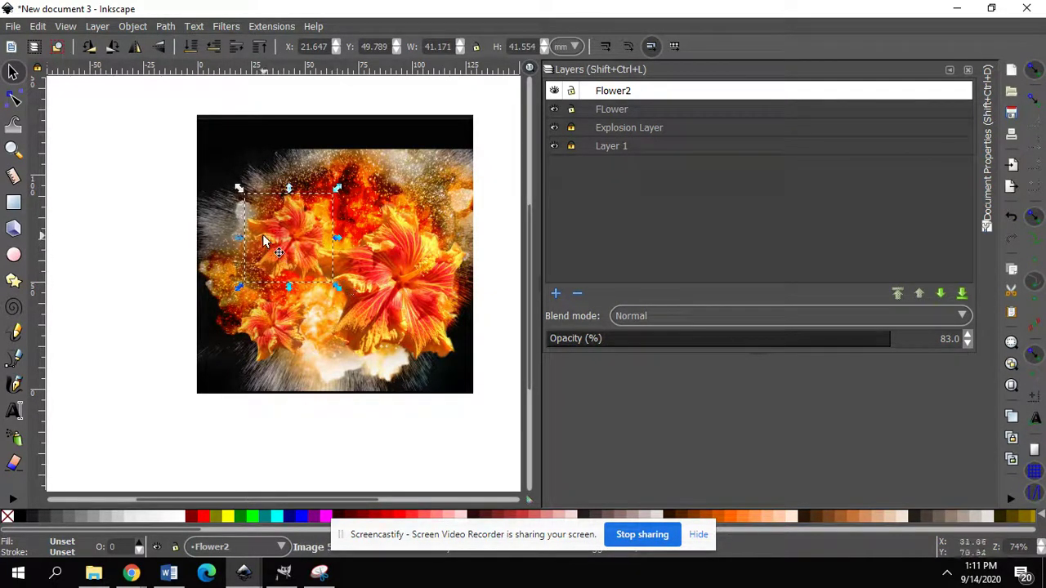
Step: Rotate the upper-left flower counterclockwise by 90° three times
{"action": "left_click", "coordinate": [89, 46]}
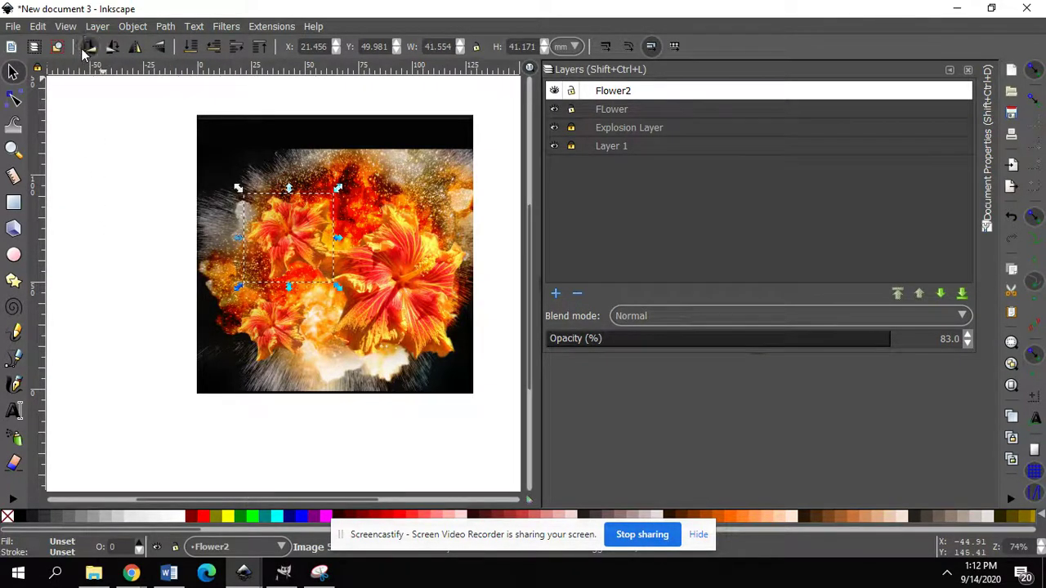
{"action": "left_click", "coordinate": [86, 48]}
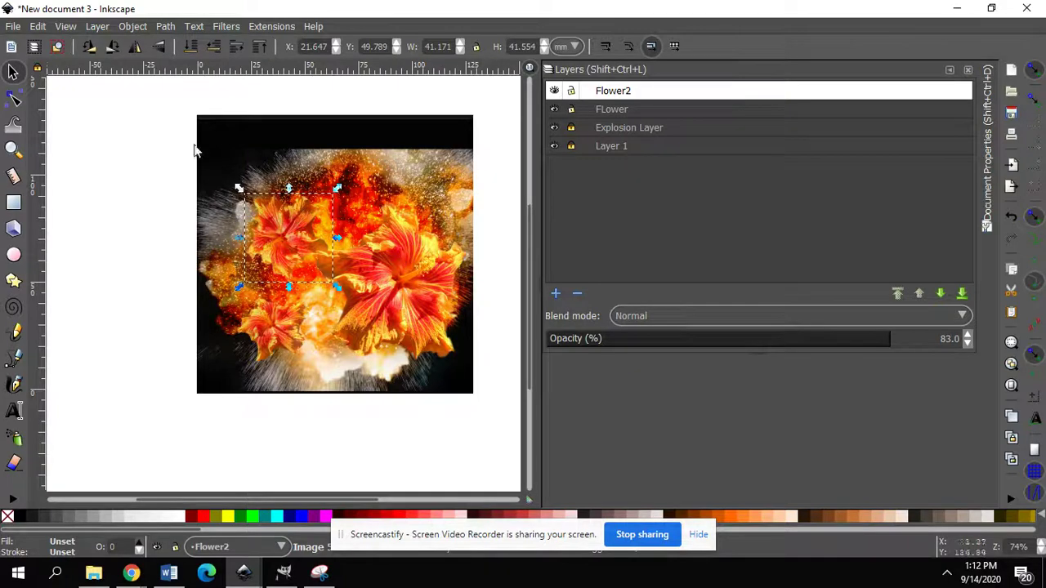
{"action": "left_click", "coordinate": [95, 49]}
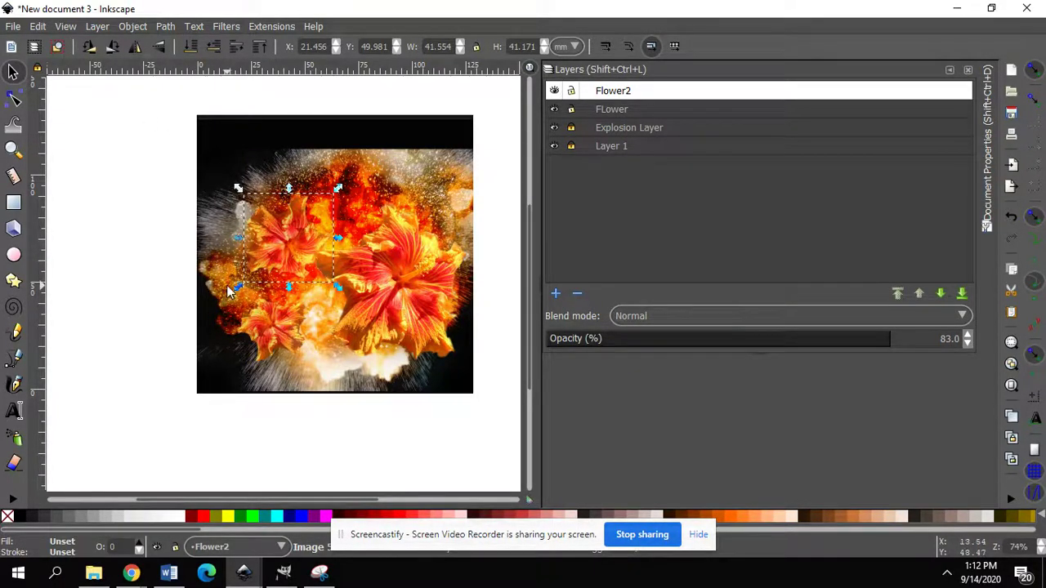
Step: Shrink the small lower-left flower to about 29 × 25 mm
{"action": "left_click_drag", "start_coordinate": [244, 280], "coordinate": [239, 356]}
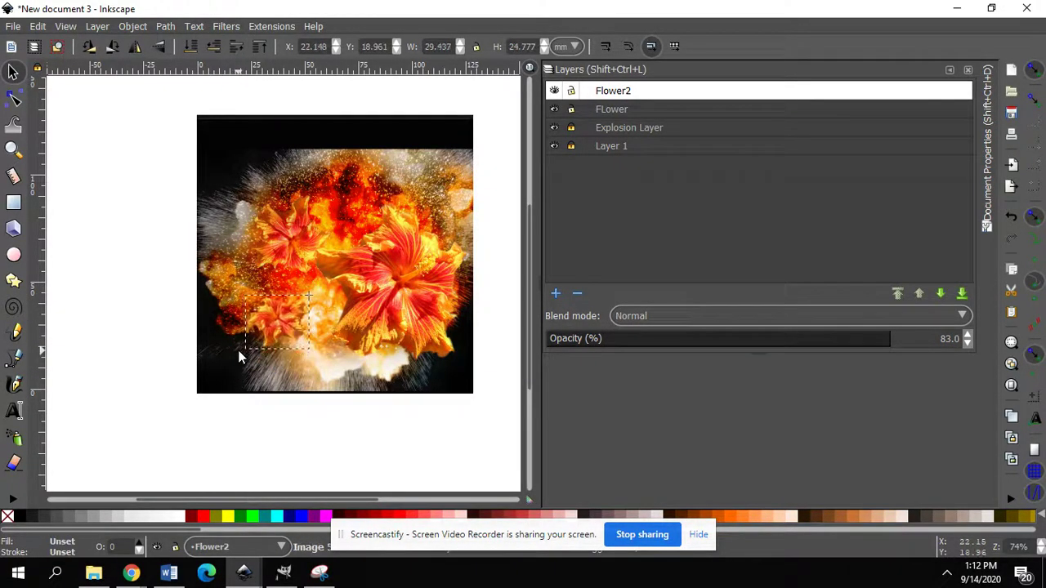
{"action": "key", "text": "ctrl+z"}
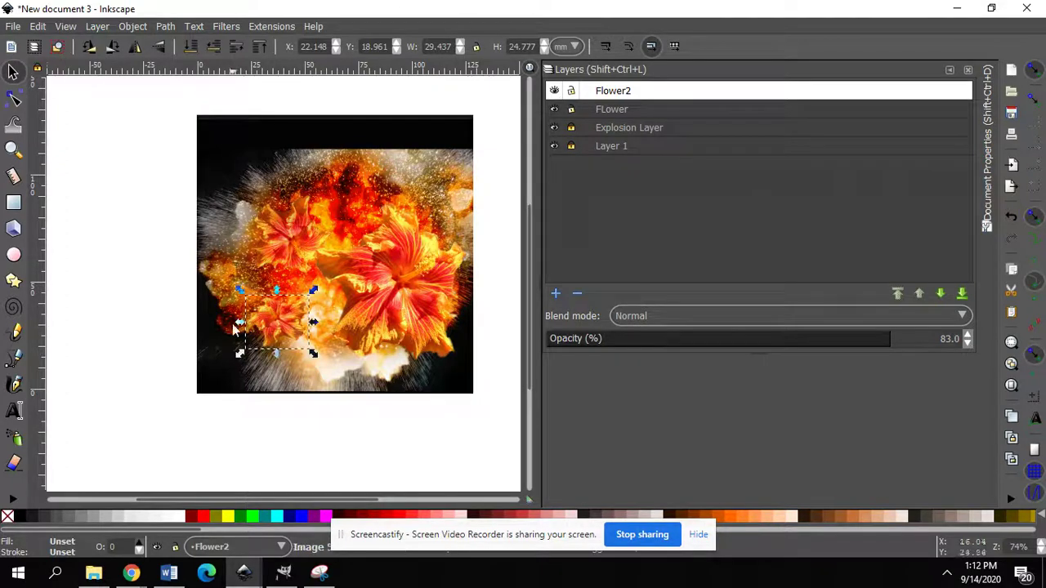
{"action": "key", "text": "ctrl+z"}
Step: Shrink the upper-left flower to about 34 × 35 mm, keeping its upper-right corner in place, and deselect it
{"action": "left_click_drag", "start_coordinate": [246, 276], "coordinate": [254, 273]}
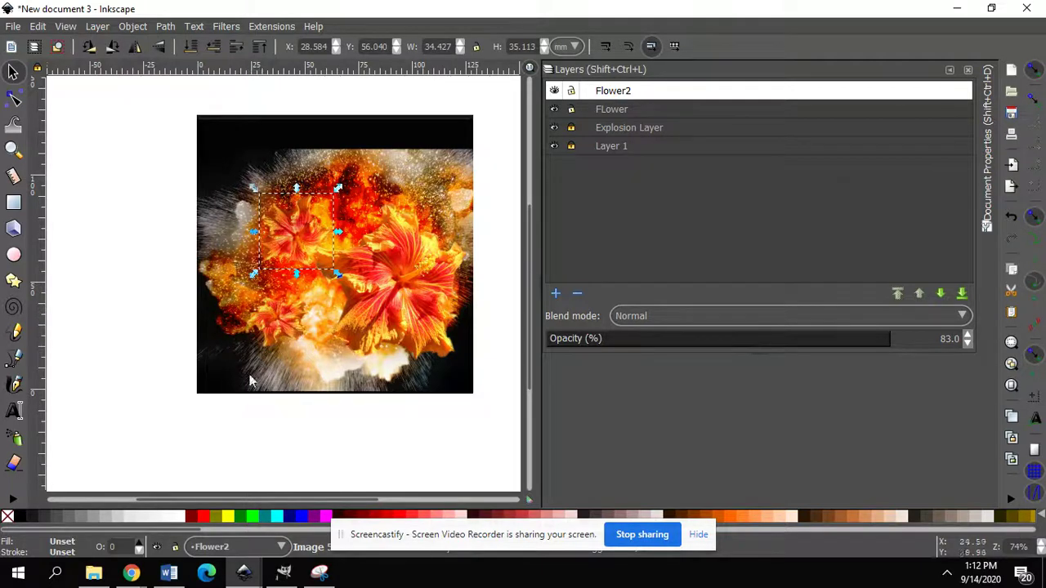
{"action": "left_click", "coordinate": [228, 458]}
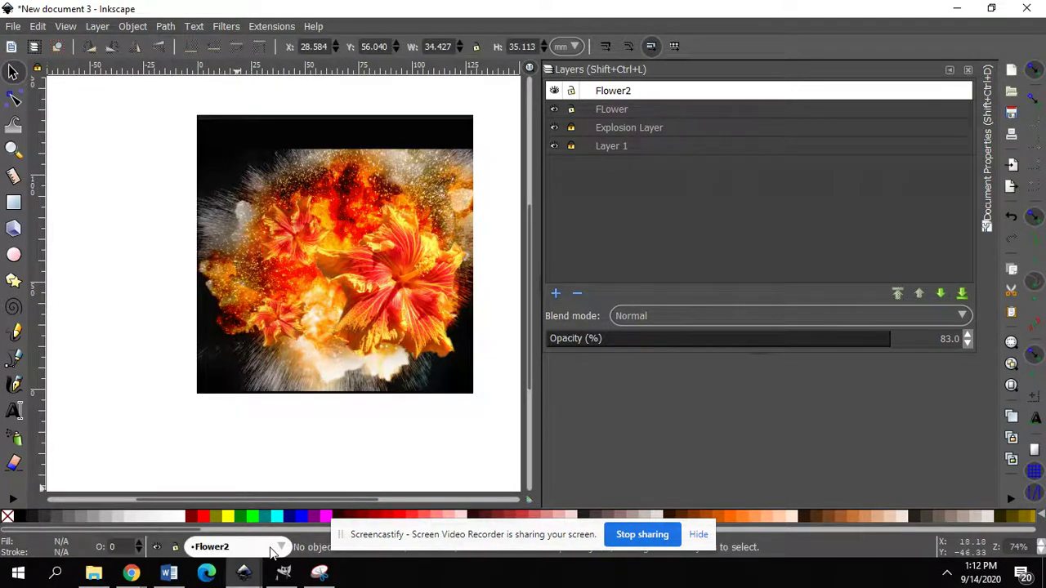
{"action": "left_click", "coordinate": [297, 221]}
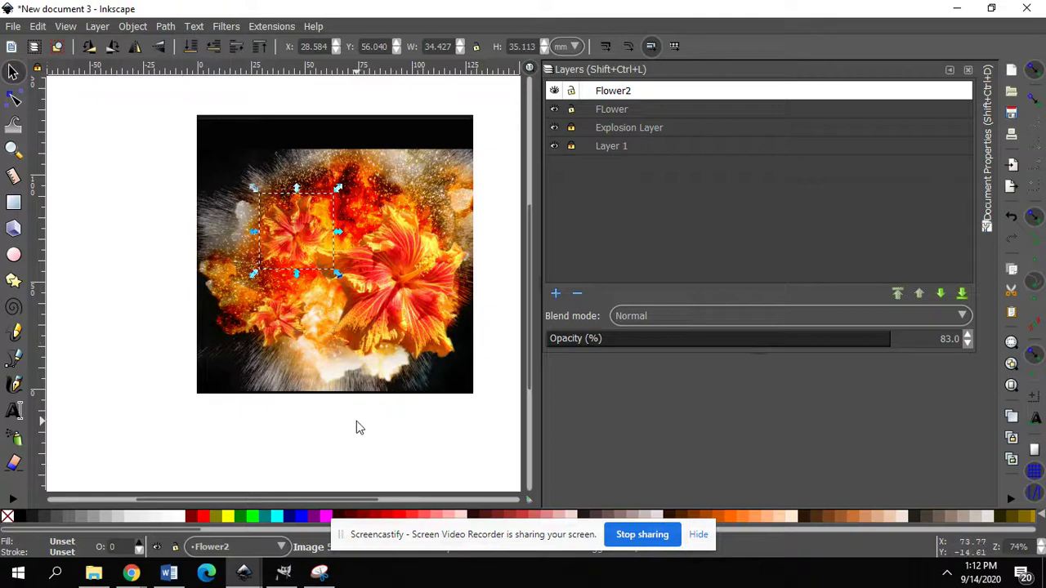
{"action": "left_click", "coordinate": [305, 476]}
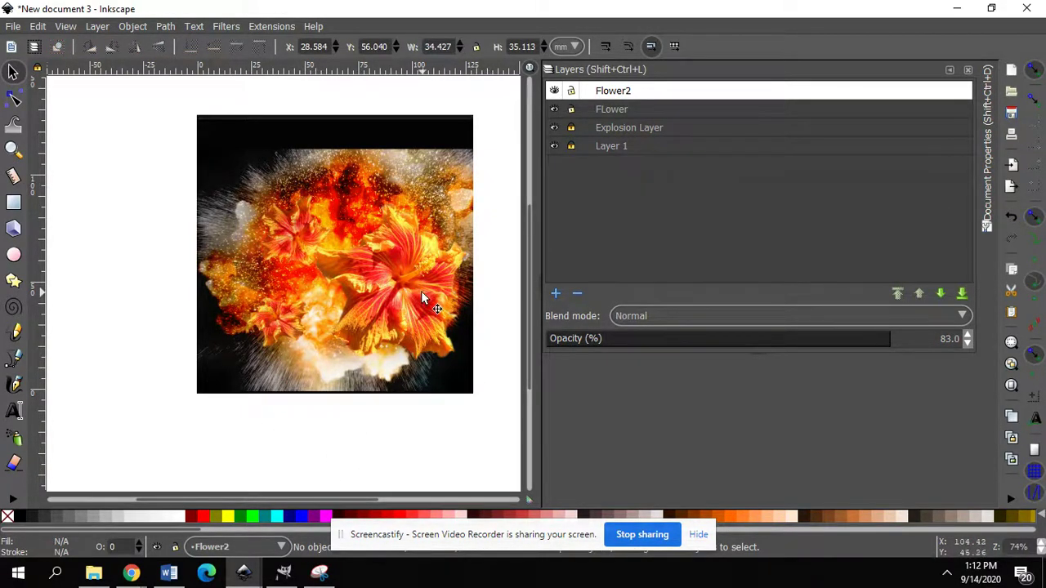
{"action": "left_click_drag", "start_coordinate": [593, 111], "coordinate": [594, 91]}
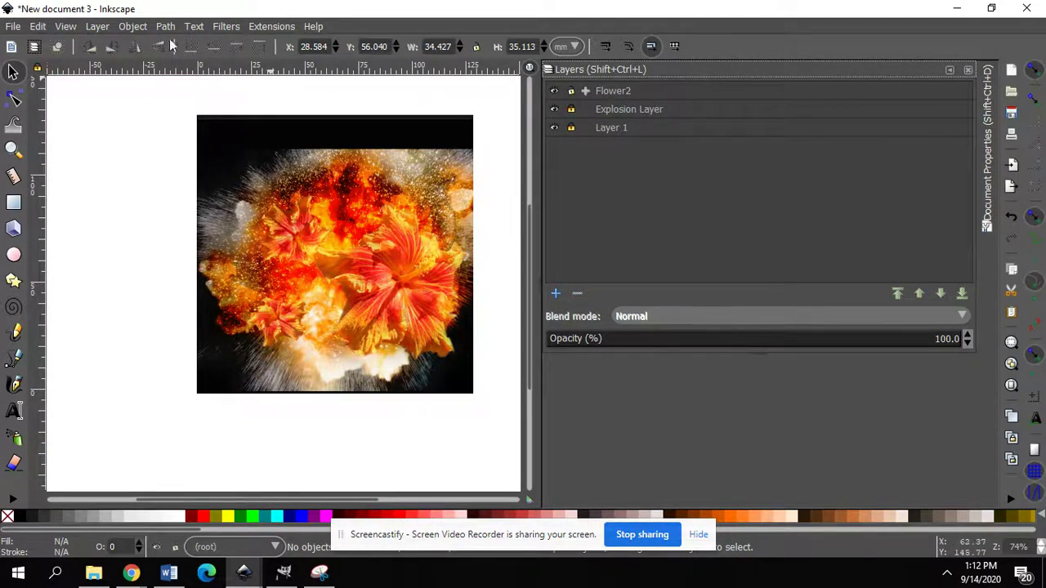
{"action": "left_click", "coordinate": [38, 27]}
{"action": "left_click", "coordinate": [74, 44]}
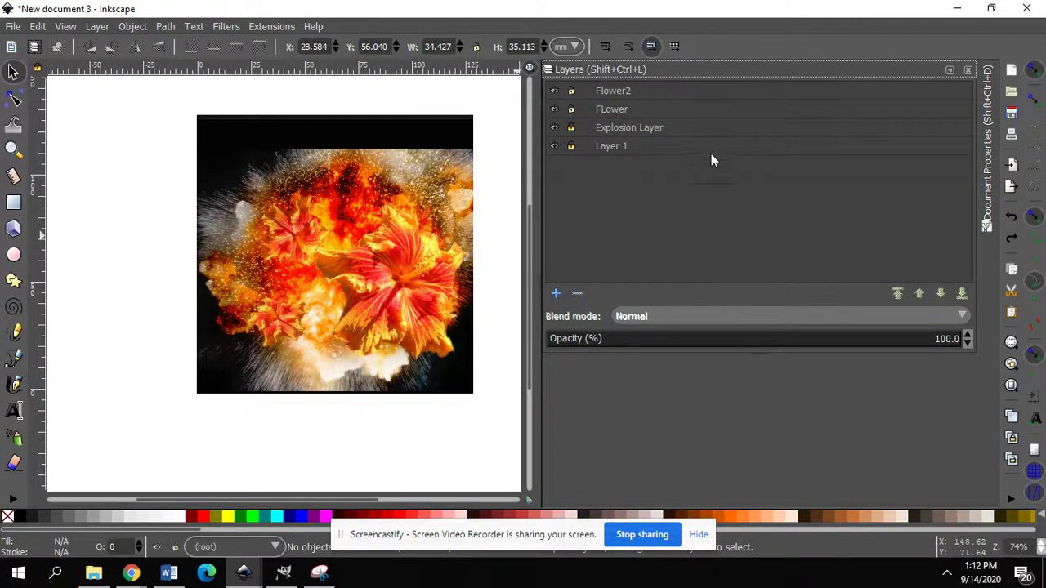
Step: Raise the FLower layer above Flower2 and hide the Explosion Layer
{"action": "left_click", "coordinate": [663, 112]}
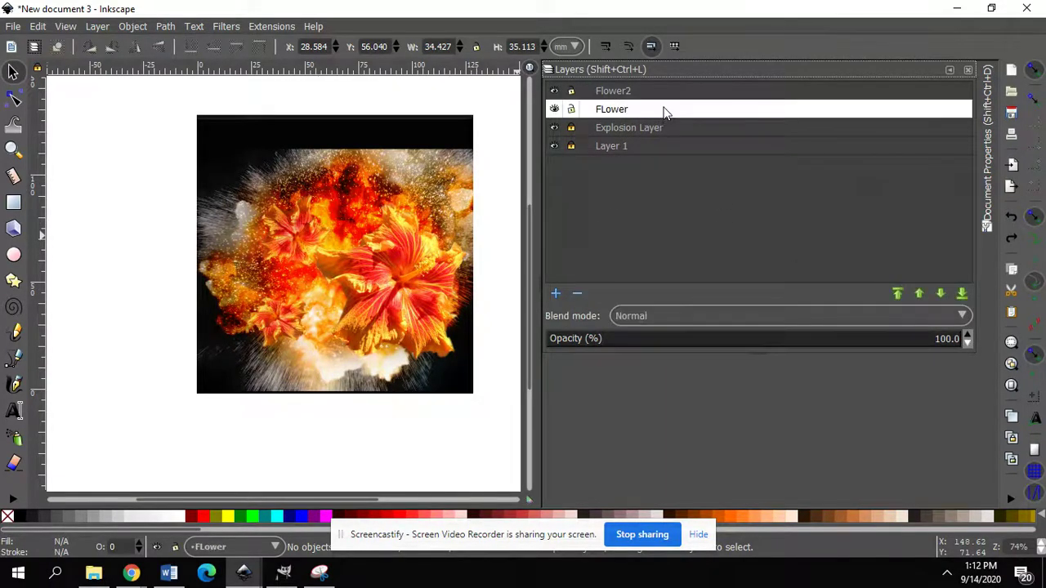
{"action": "left_click", "coordinate": [919, 294]}
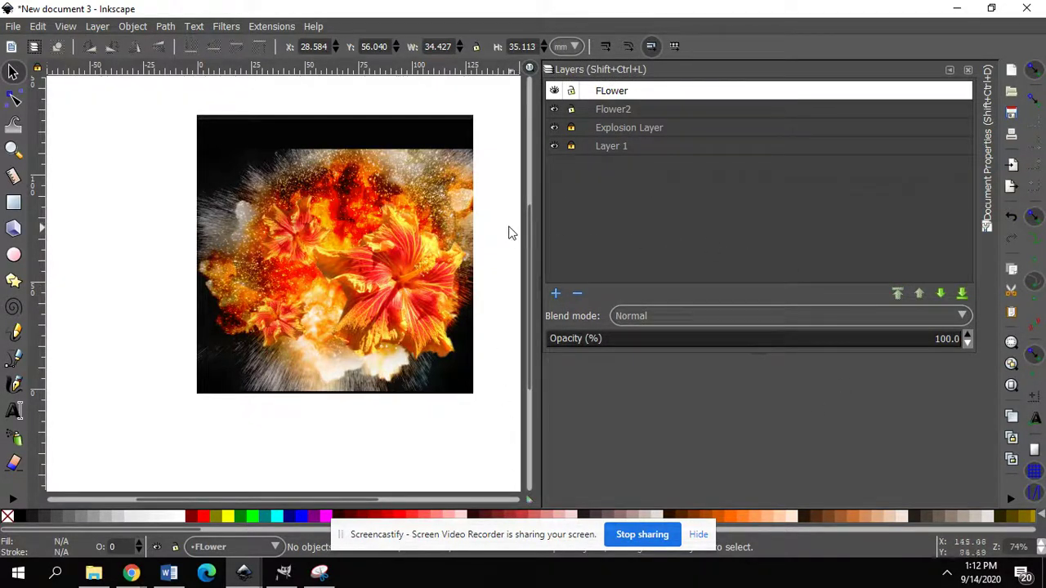
{"action": "left_click", "coordinate": [555, 129]}
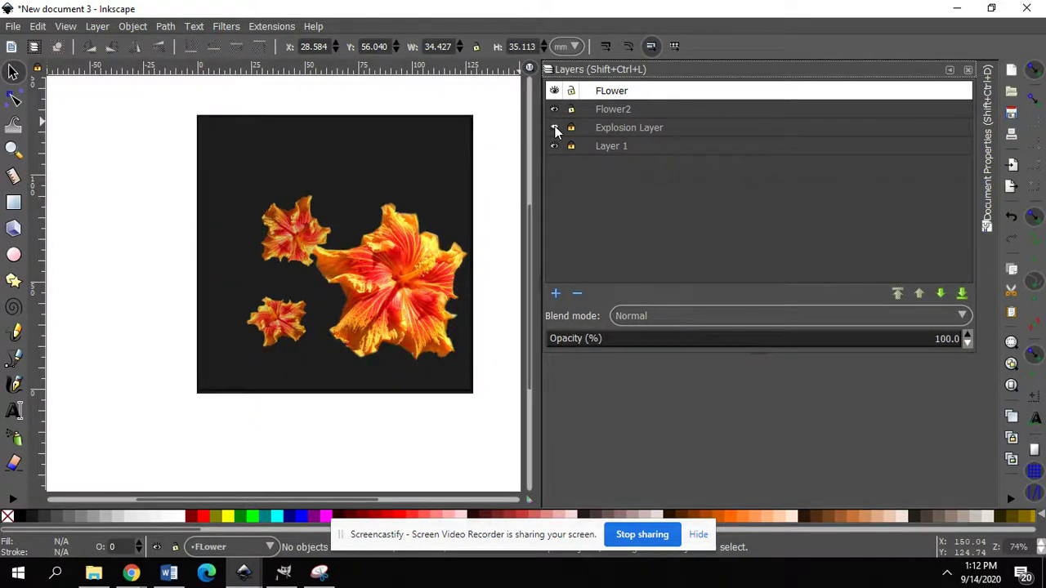
Step: Move the large flower slightly left to about X 50, Y 11 mm and shrink the upper-left flower to about 31 × 33 mm
{"action": "left_click_drag", "start_coordinate": [333, 272], "coordinate": [328, 263]}
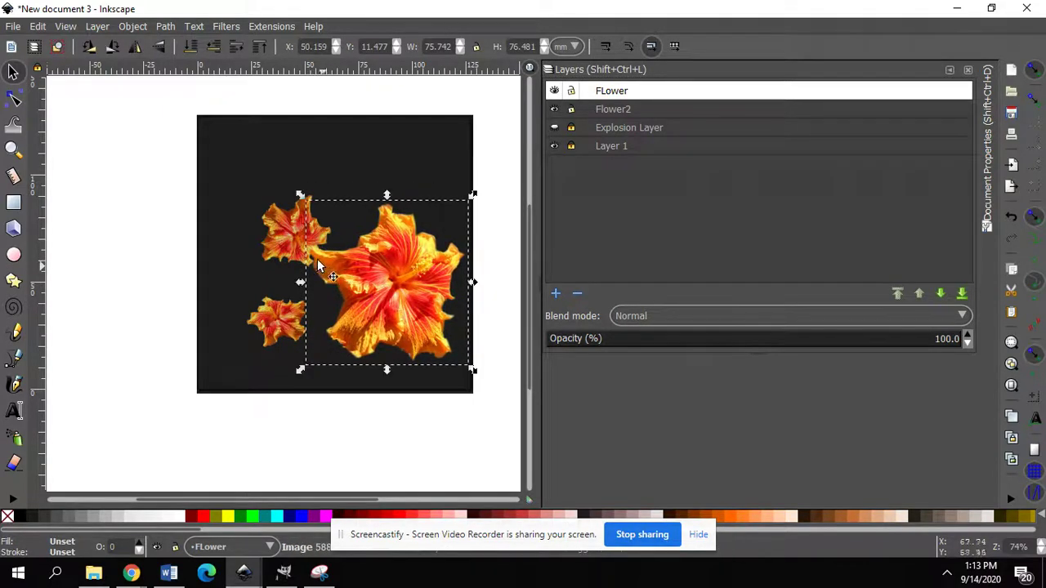
{"action": "left_click", "coordinate": [293, 233]}
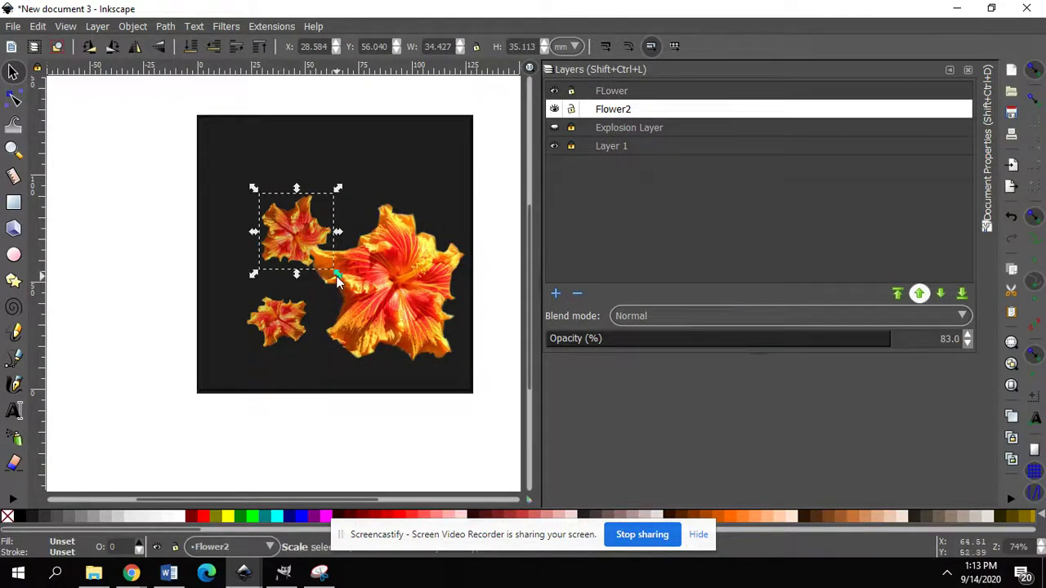
{"action": "left_click_drag", "start_coordinate": [335, 275], "coordinate": [322, 261]}
Step: Shrink the lower-left flower slightly and move it a little down and to the left
{"action": "left_click", "coordinate": [273, 350]}
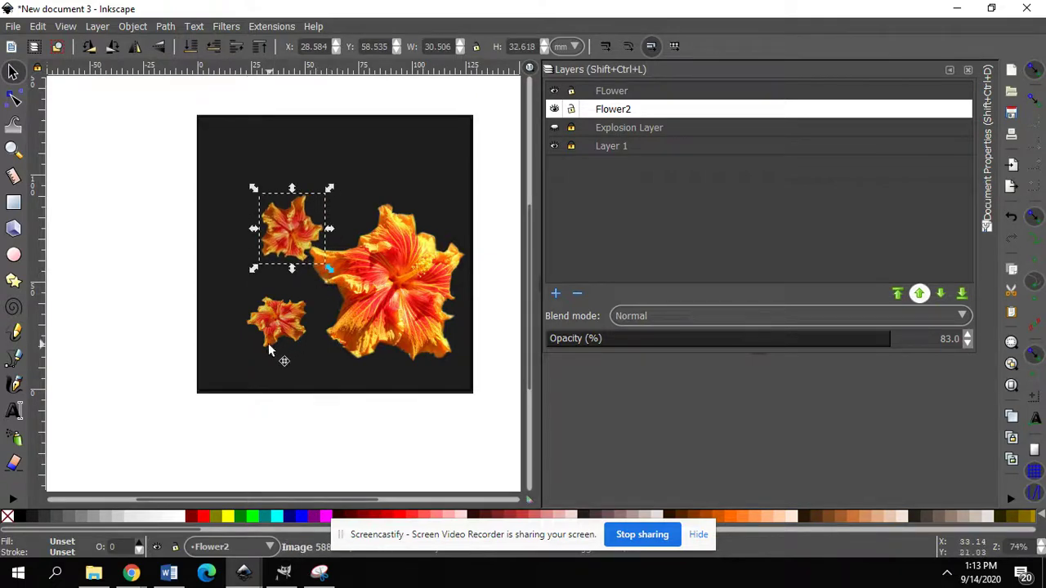
{"action": "left_click_drag", "start_coordinate": [313, 357], "coordinate": [304, 351]}
{"action": "mouse_move", "coordinate": [266, 312]}
{"action": "left_mouse_down"}
{"action": "mouse_move", "coordinate": [262, 321]}
{"action": "mouse_move", "coordinate": [273, 327]}
{"action": "mouse_move", "coordinate": [261, 324]}
{"action": "left_mouse_up"}
Step: Move the upper-left flower slightly up and right to about X 31, Y 61 mm and show the Explosion Layer again
{"action": "left_click_drag", "start_coordinate": [269, 226], "coordinate": [274, 221]}
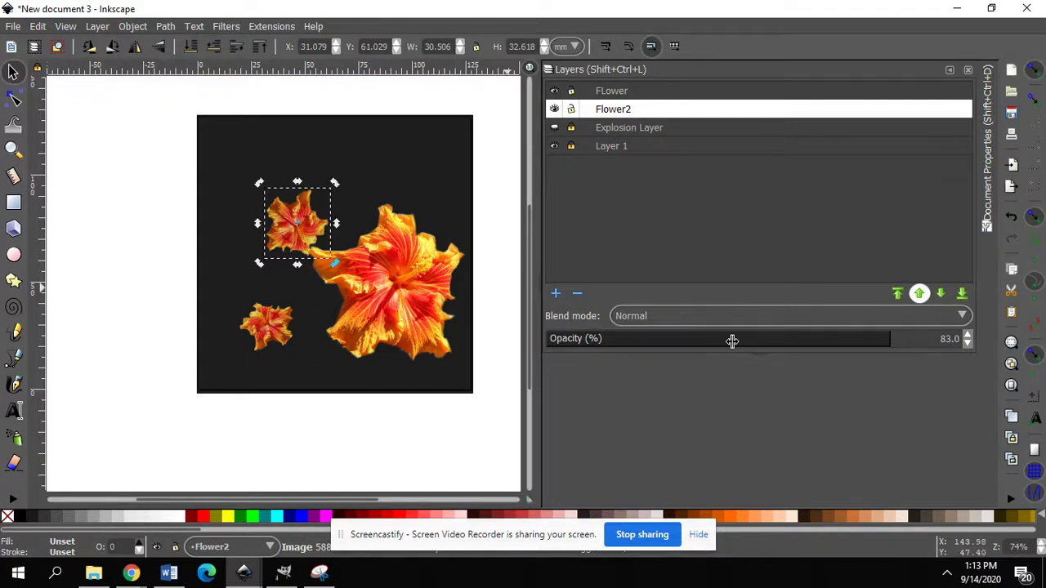
{"action": "left_click", "coordinate": [556, 128]}
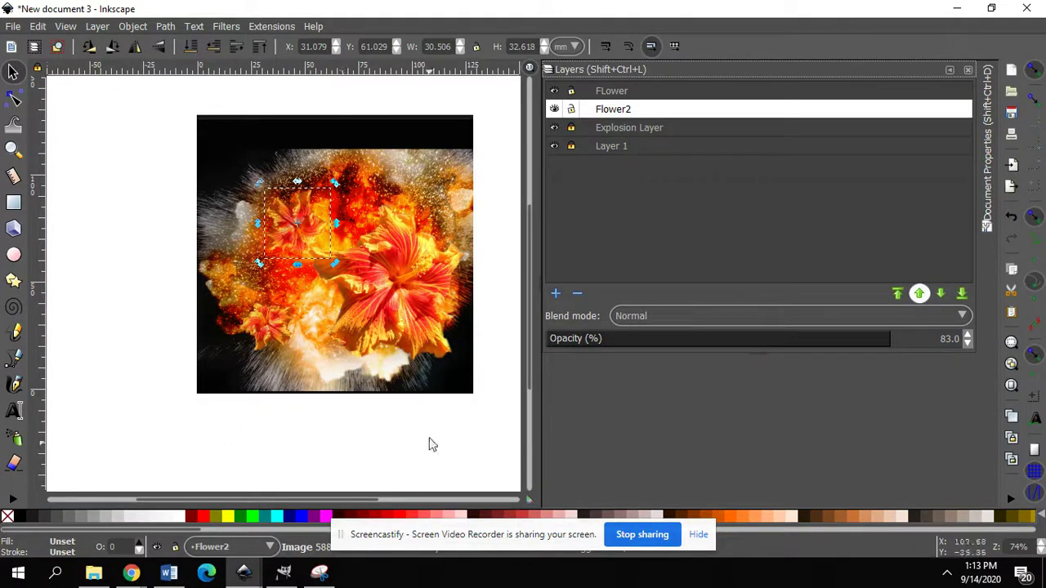
Step: Unlock the Explosion Layer and stretch the explosion image downward to a height of about 116.5 mm, then deselect it
{"action": "left_click", "coordinate": [374, 363]}
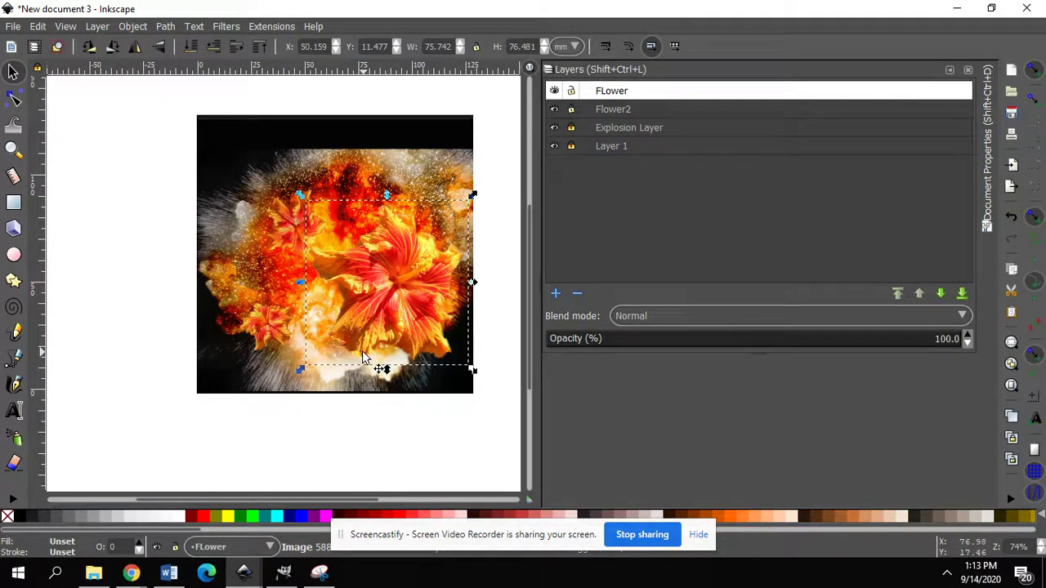
{"action": "left_click", "coordinate": [555, 128]}
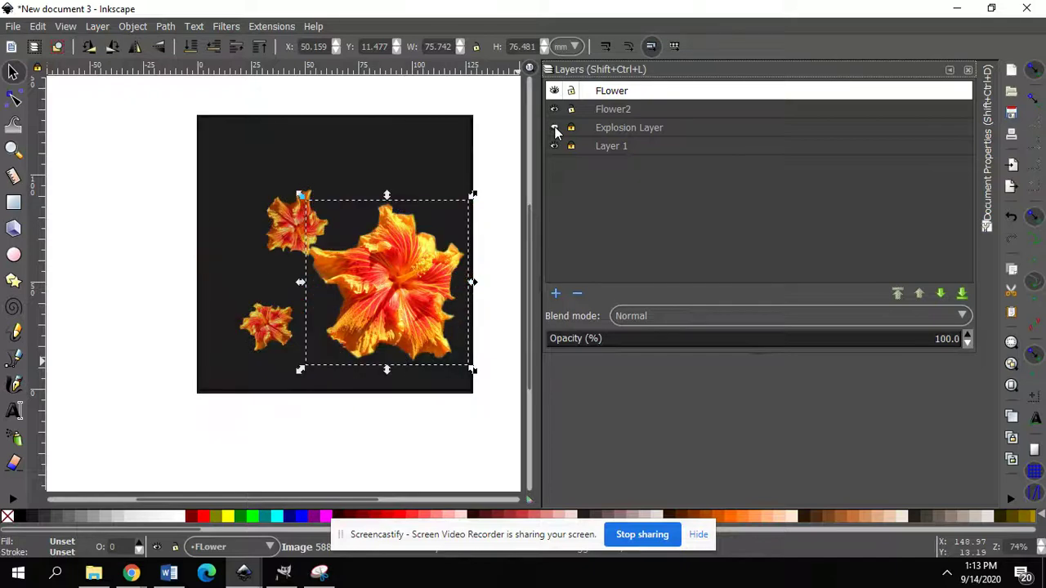
{"action": "left_click", "coordinate": [555, 128]}
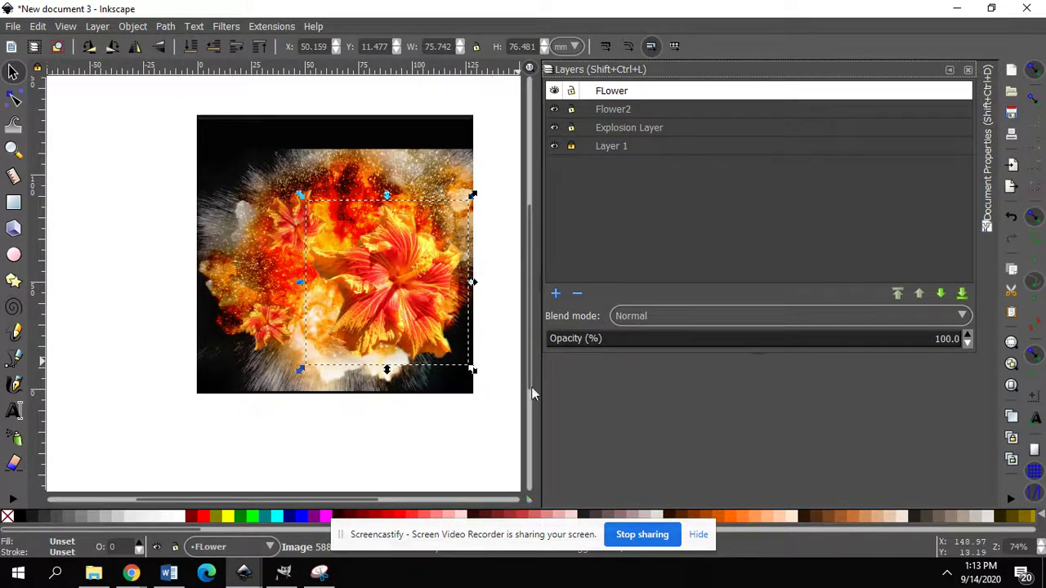
{"action": "left_click", "coordinate": [427, 391]}
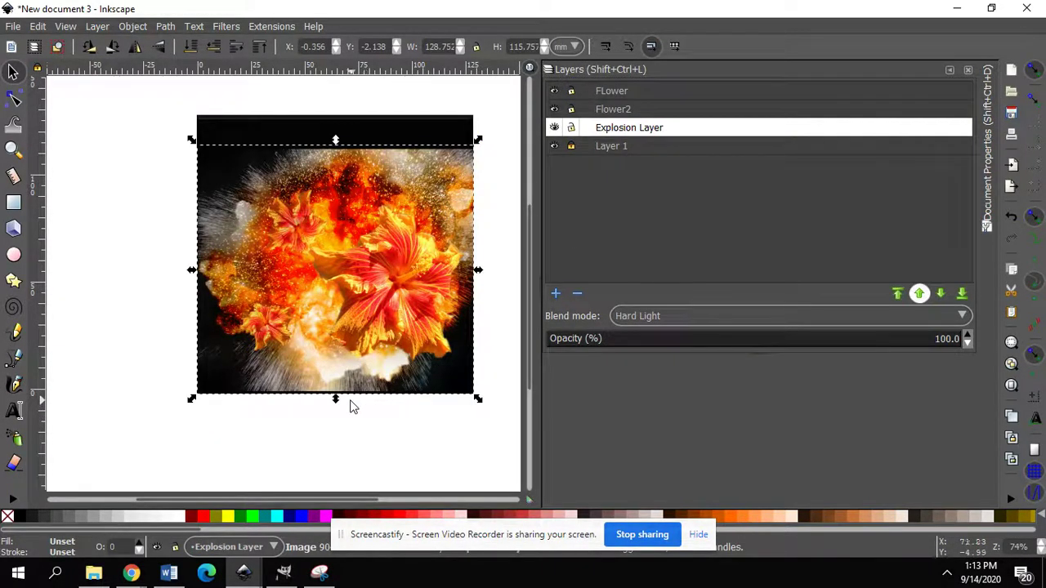
{"action": "left_click_drag", "start_coordinate": [335, 399], "coordinate": [334, 401]}
{"action": "left_click", "coordinate": [343, 482]}
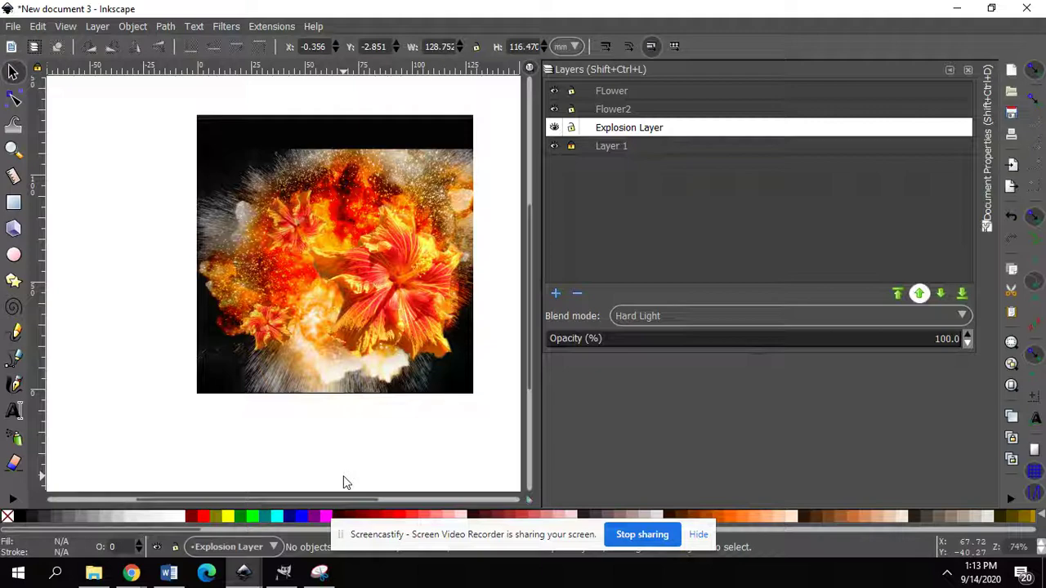